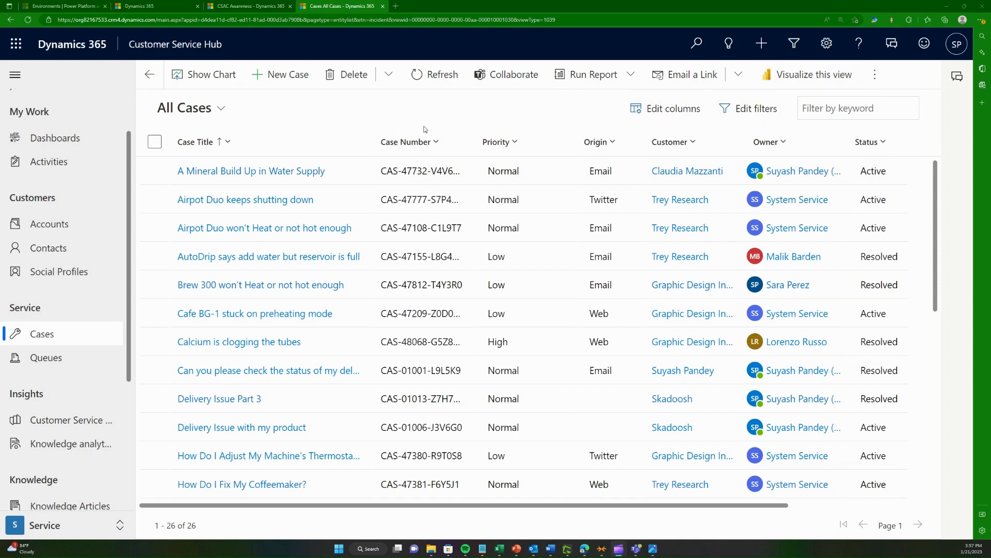
click(206, 110)
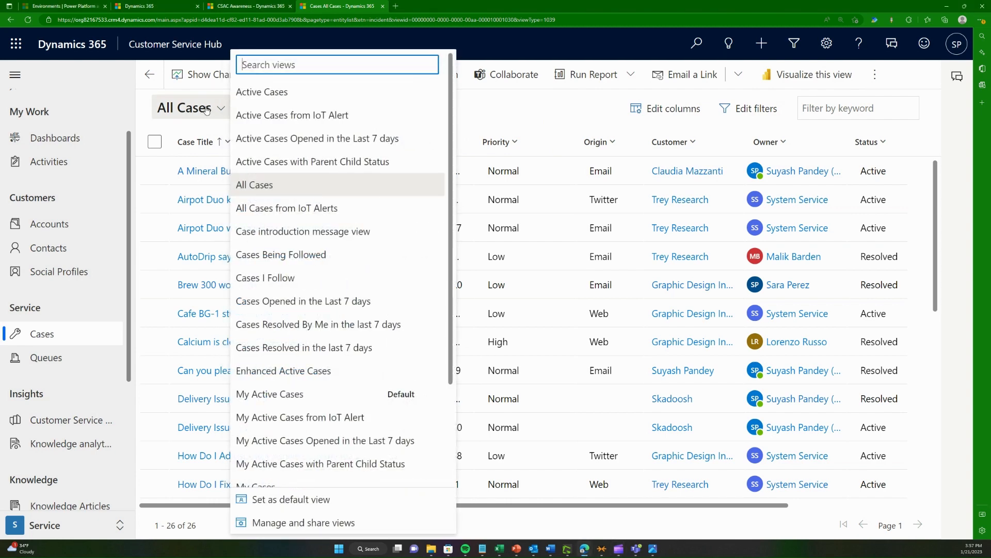
click(206, 109)
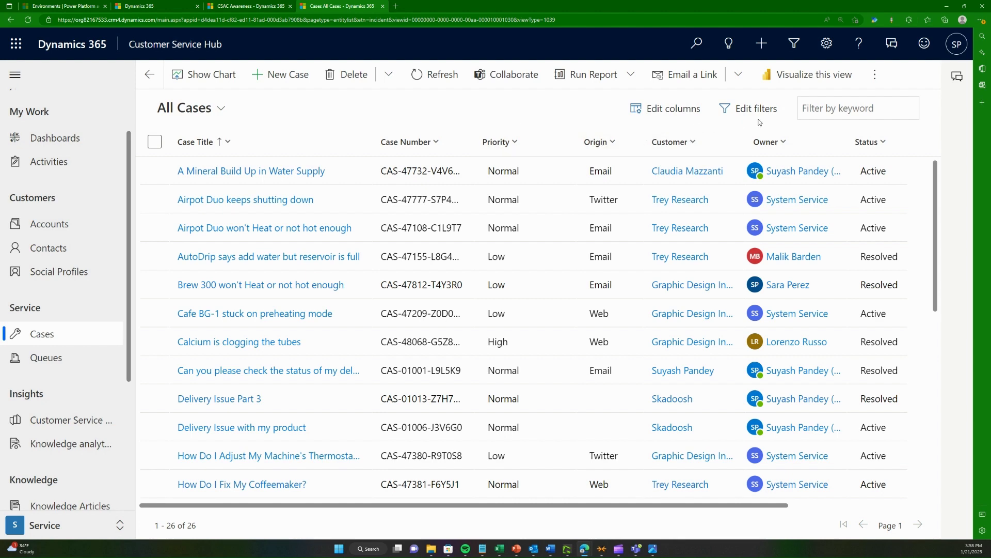
Add the Case Age, Case Stage and Case Type columns from the Case table to the All Cases view.
click(665, 110)
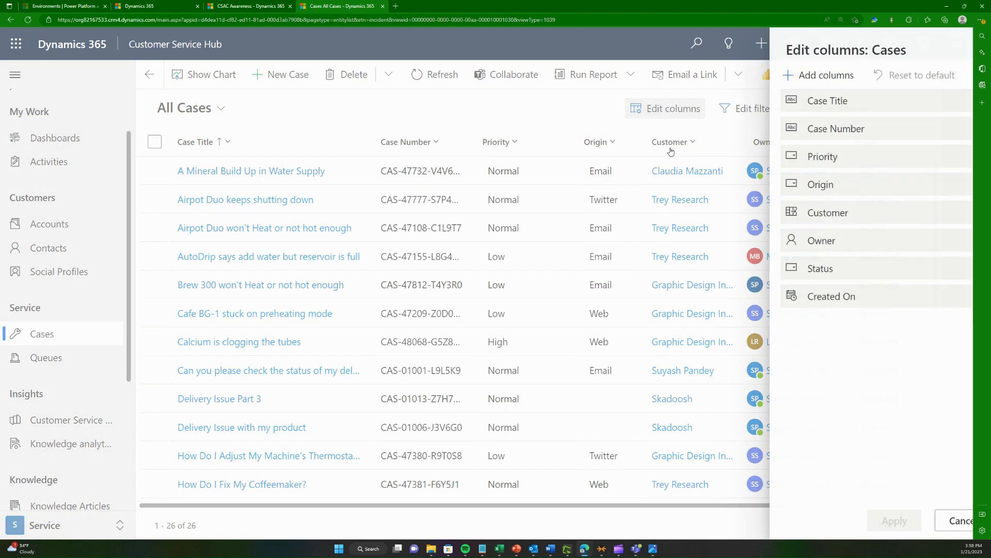
click(800, 76)
click(799, 77)
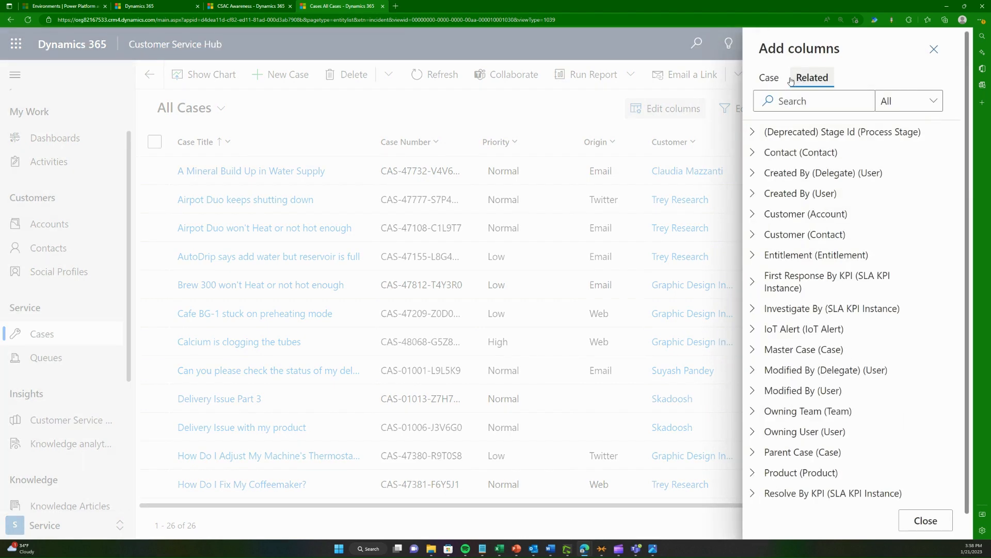
click(769, 77)
scroll(814, 320, down, 4)
scroll(816, 328, down, 8)
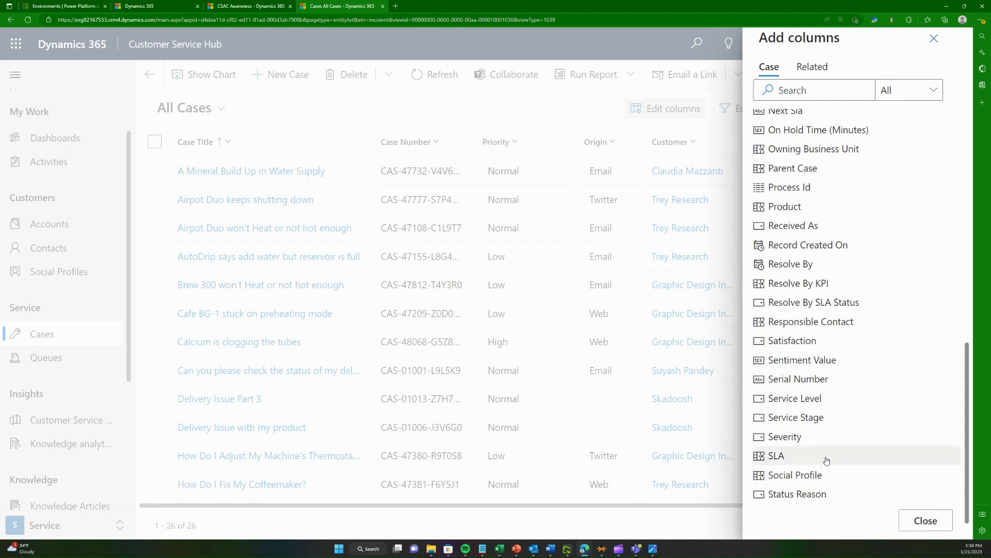
scroll(828, 459, up, 5)
scroll(827, 458, up, 10)
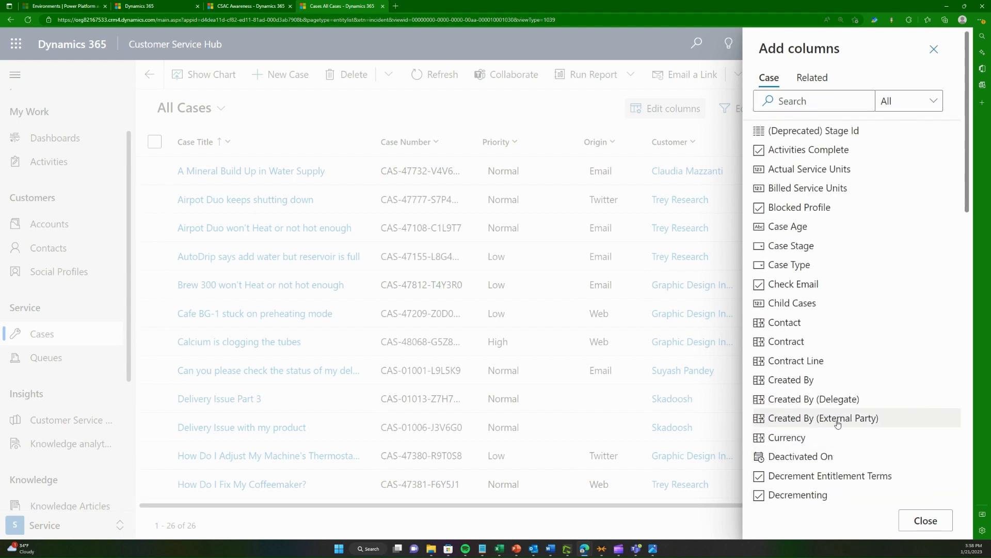
click(814, 227)
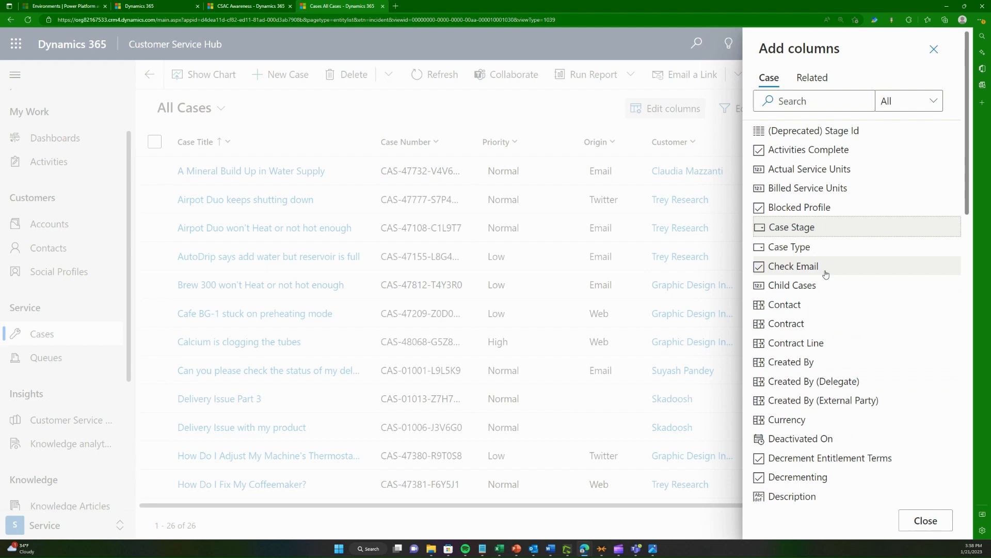
click(817, 227)
click(821, 228)
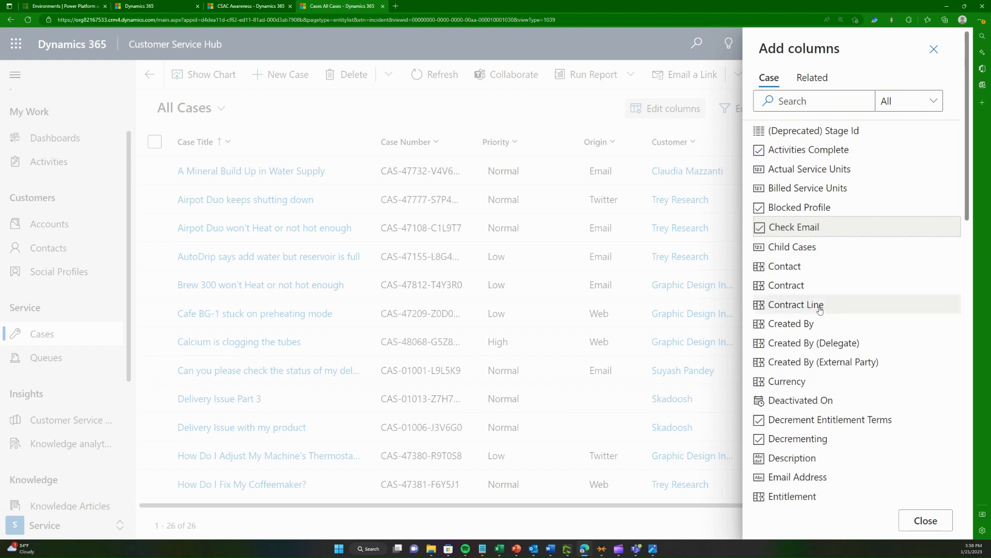
Add the Subject column as well and apply the column changes to the All Cases view.
scroll(819, 381, down, 5)
scroll(821, 381, down, 12)
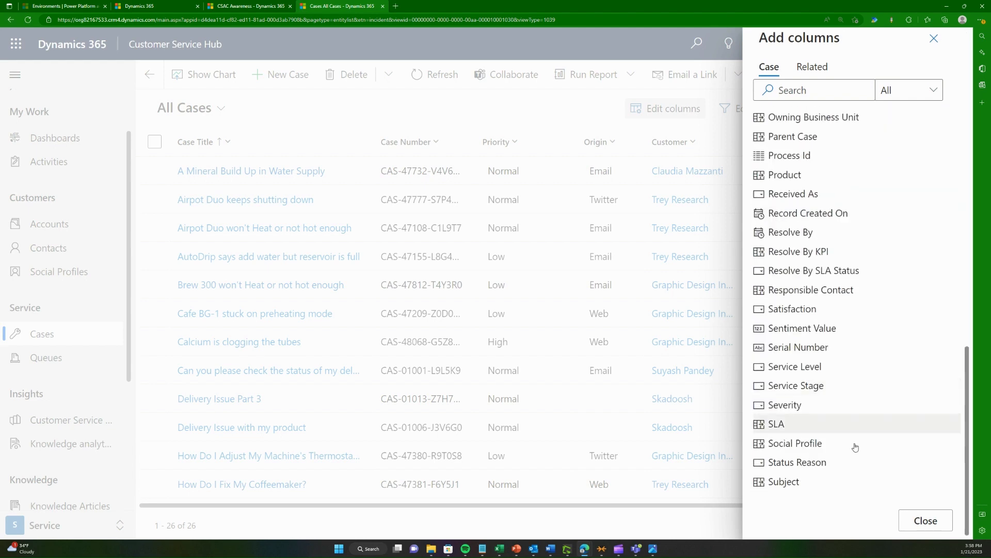
click(803, 484)
click(926, 520)
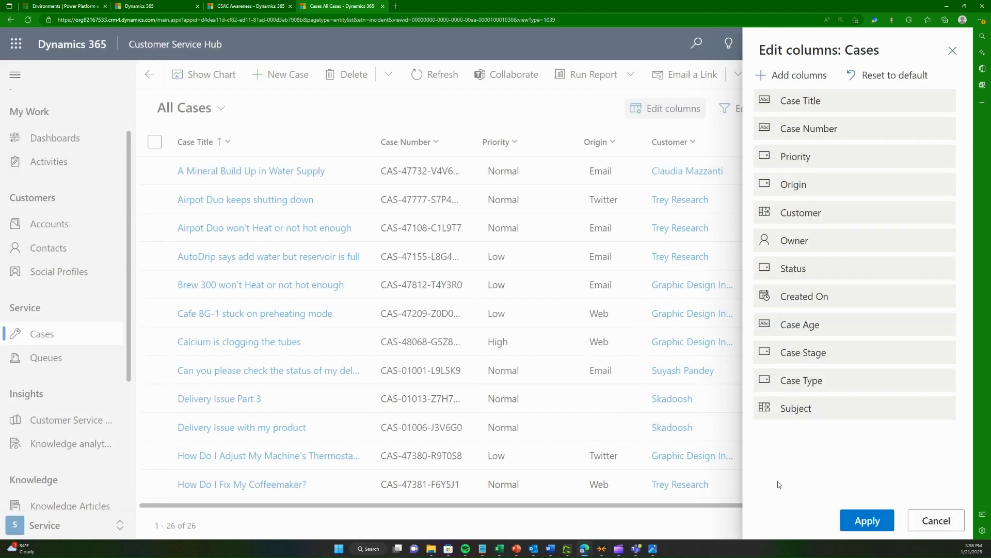
click(867, 518)
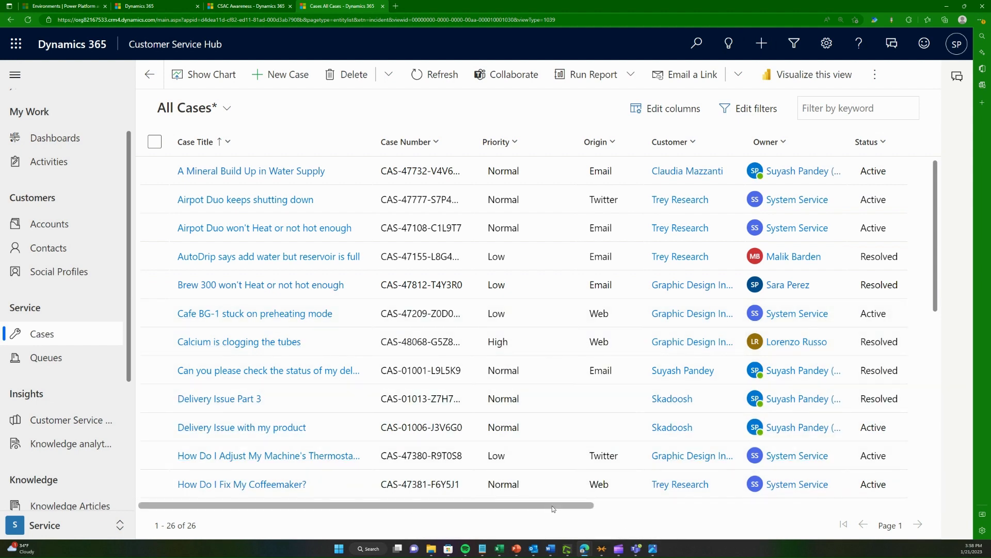
Visualize the All Cases view in Power BI and save the report as "All cases insights" in My workspace.
mouse_move(552, 506)
mouse_down()
mouse_move(873, 500)
mouse_move(548, 499)
mouse_up()
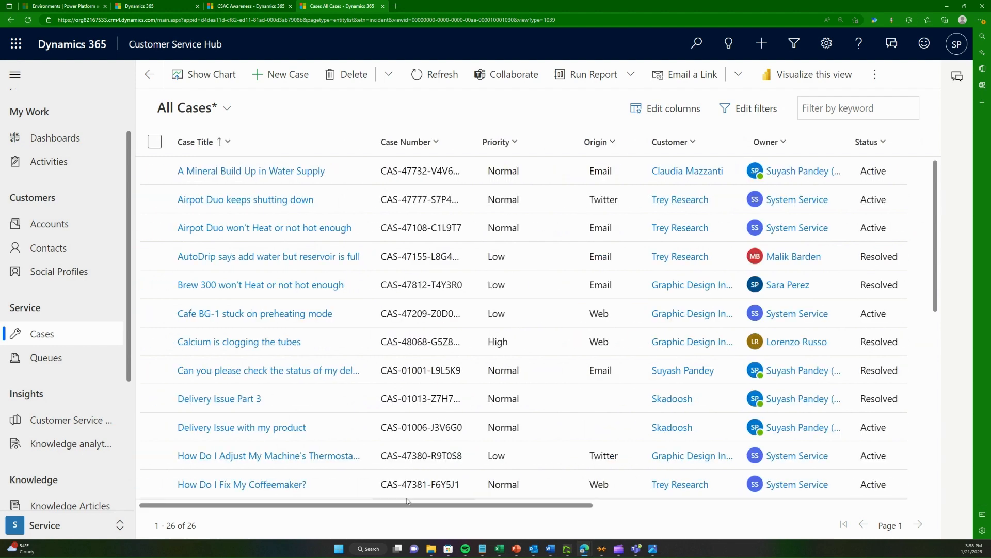
click(809, 76)
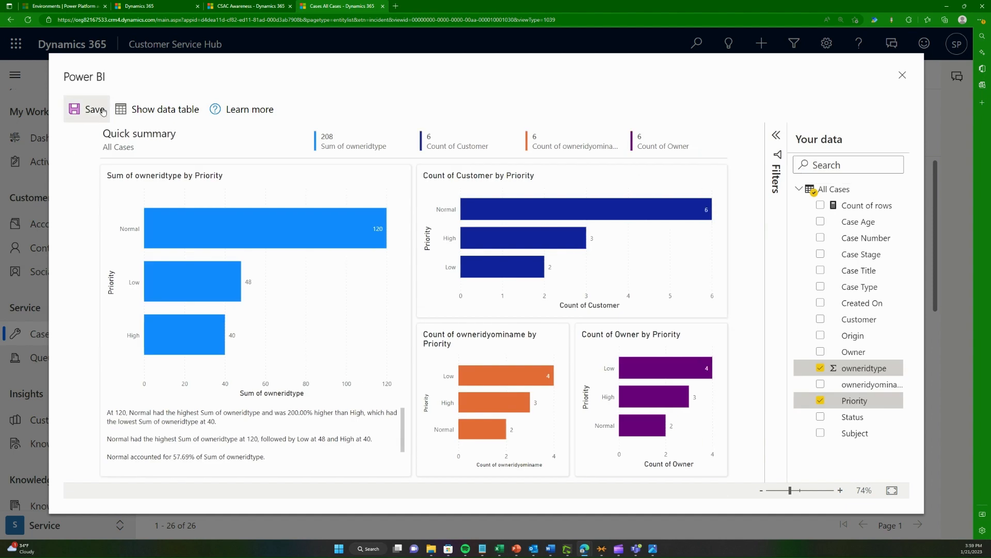
click(86, 109)
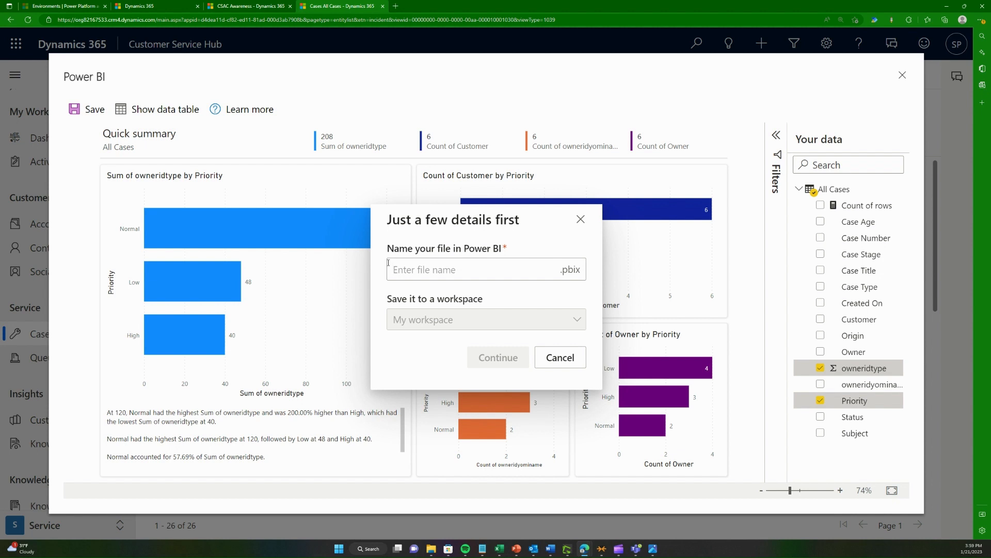
click(388, 263)
text(Al)
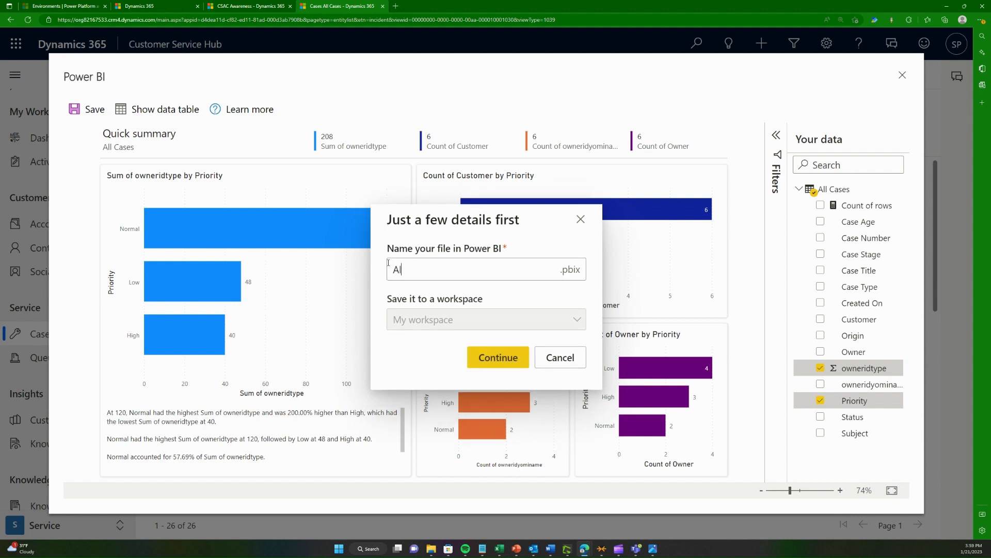
text(l cases insights)
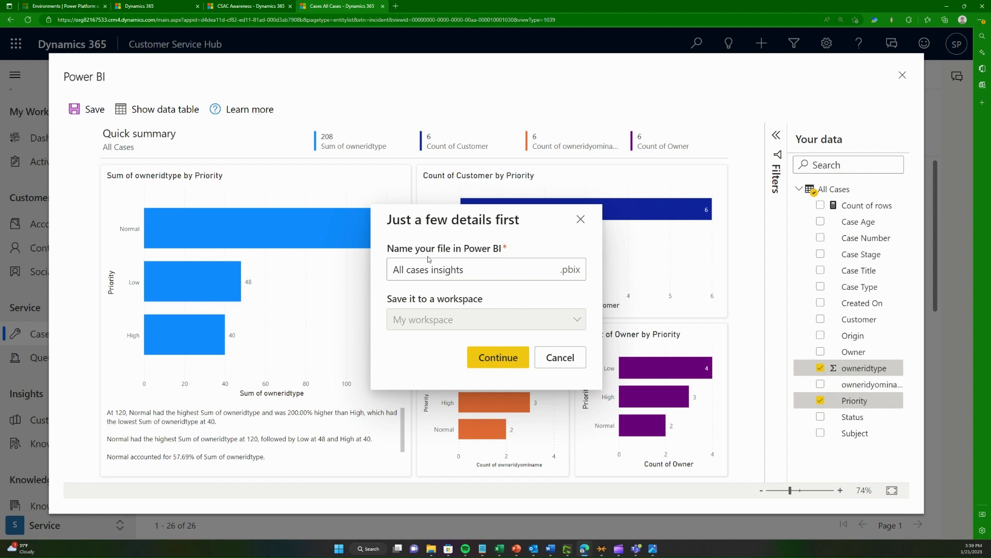
click(506, 364)
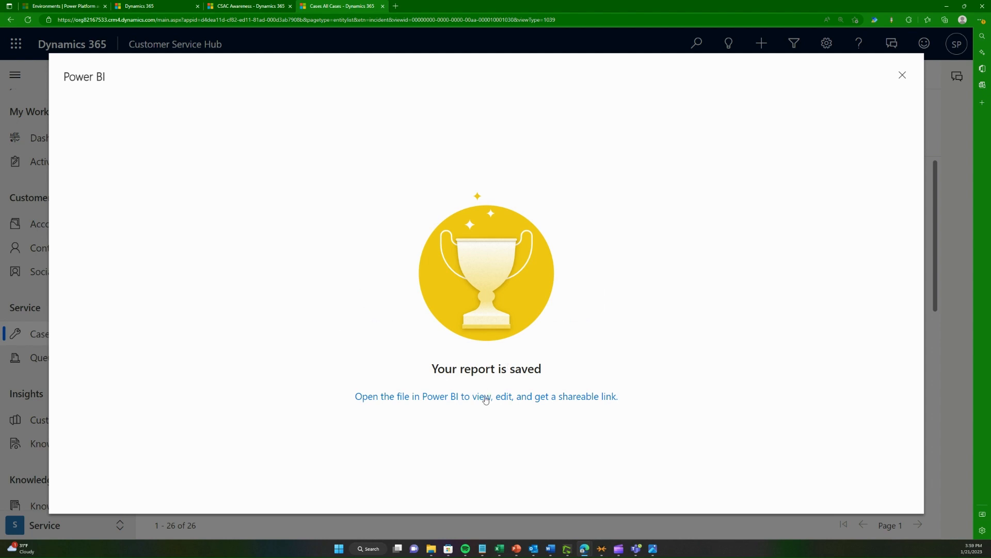
Open the saved report in Power BI, signing in with the first listed account, and dismiss the introductory tips.
click(484, 399)
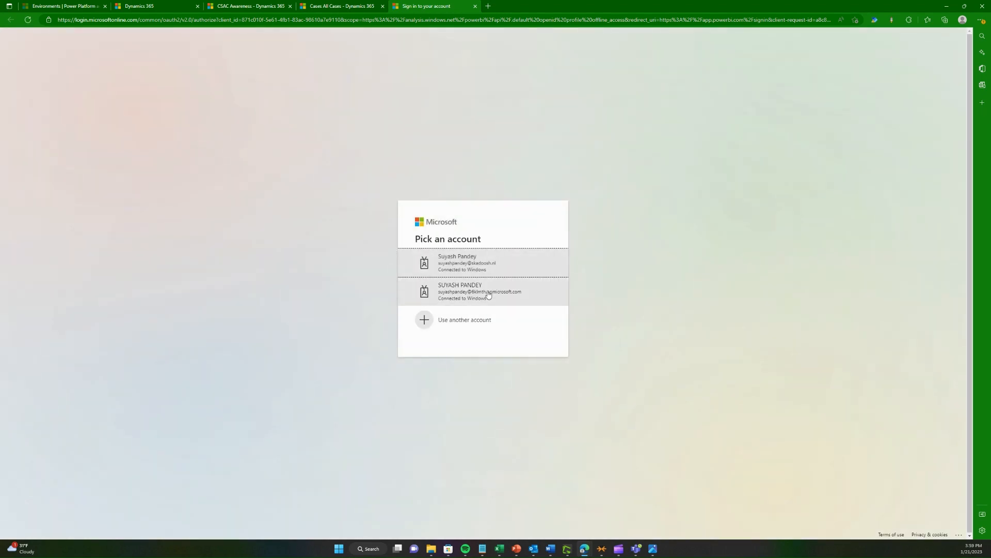
click(483, 260)
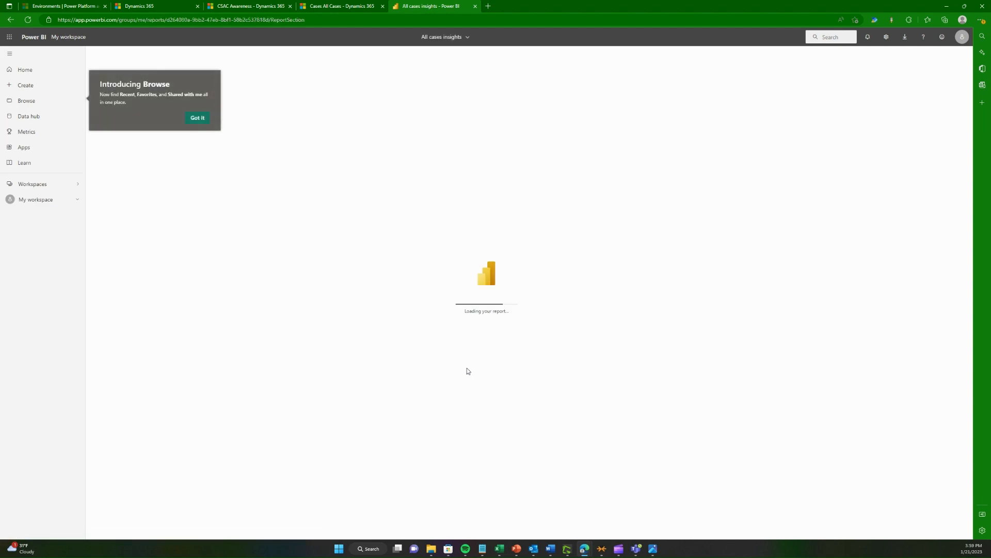
click(197, 118)
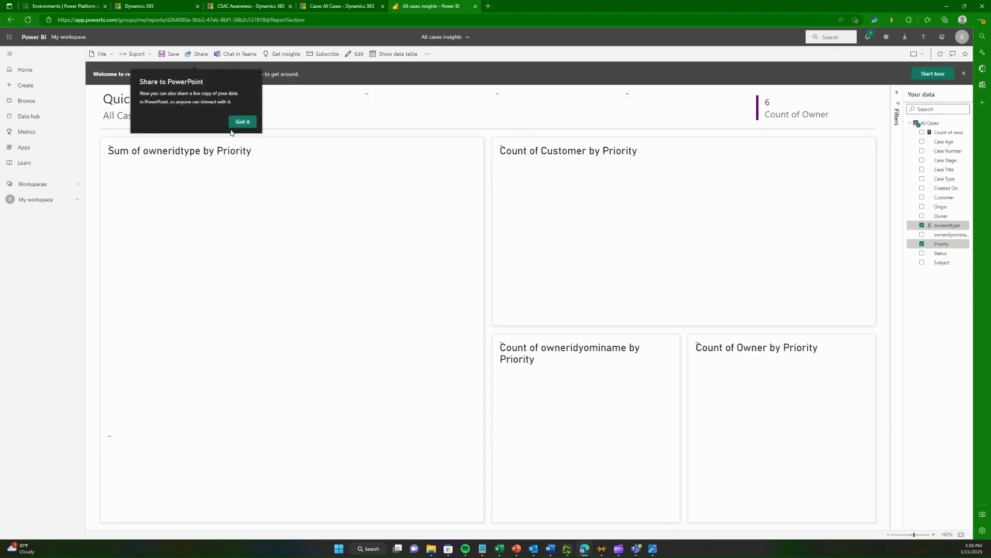
click(233, 124)
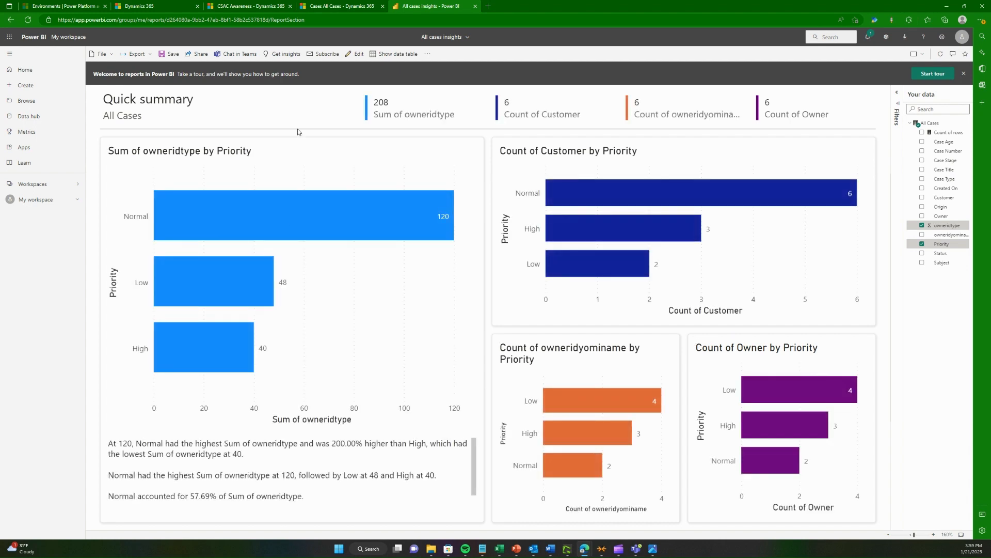
Switch the report to edit mode, add a second blank page and dismiss the formatting tip.
click(357, 55)
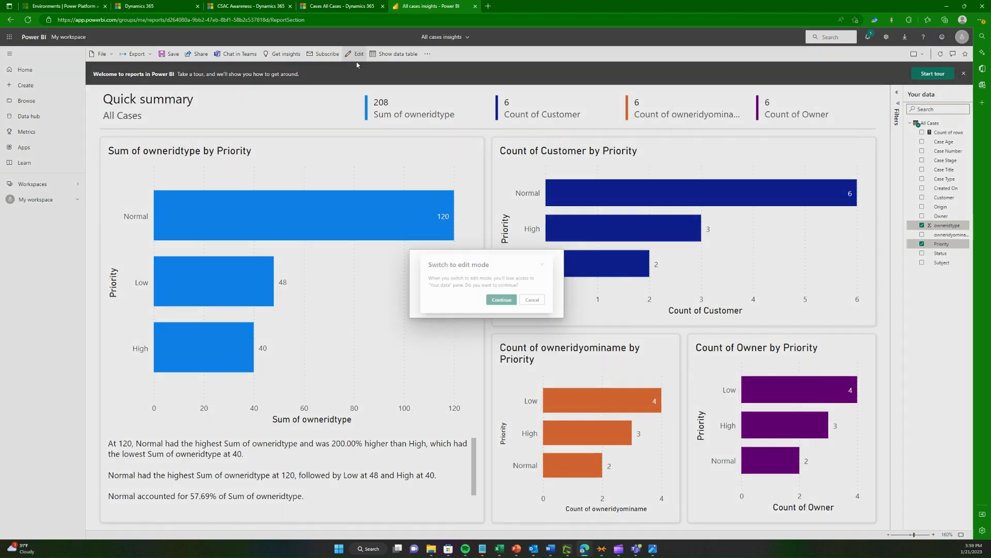
click(504, 303)
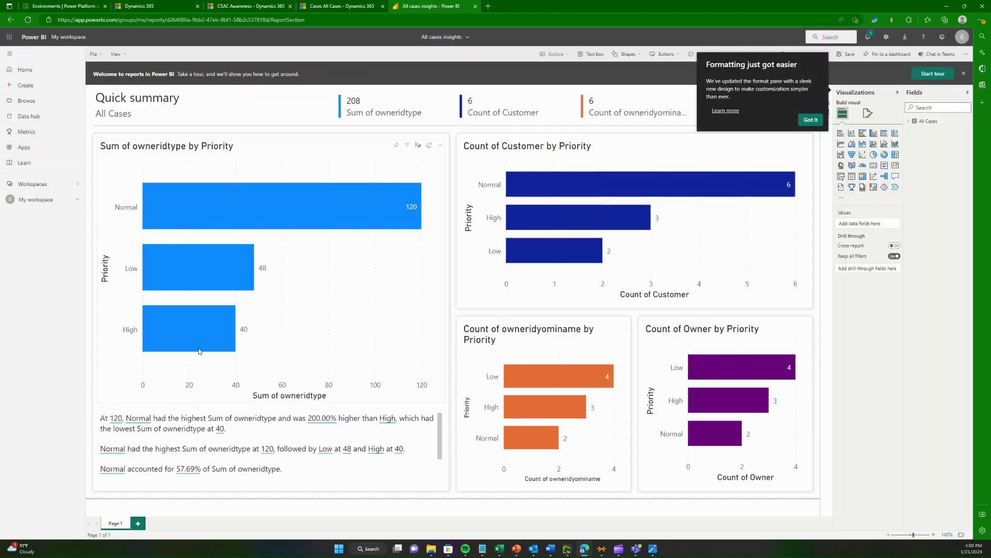
click(138, 524)
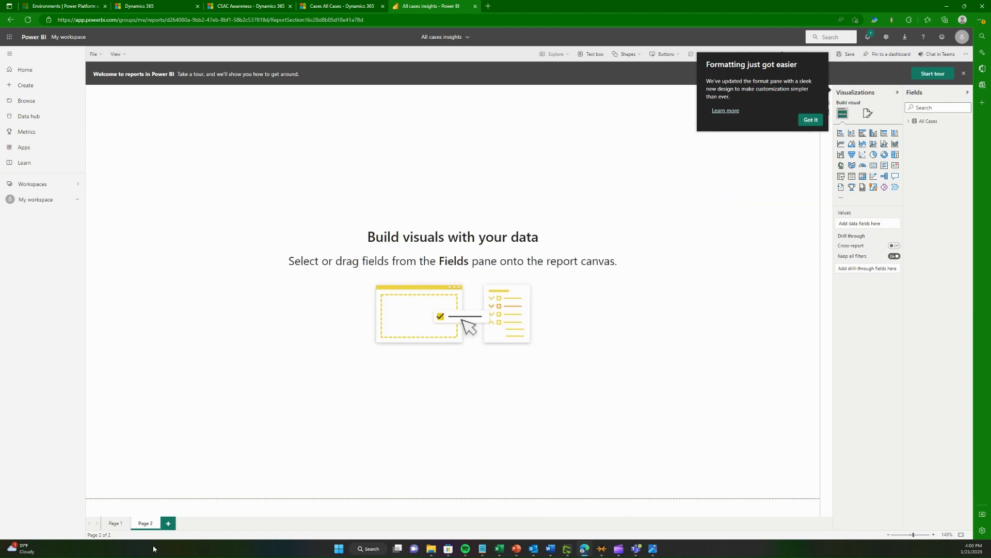
click(810, 121)
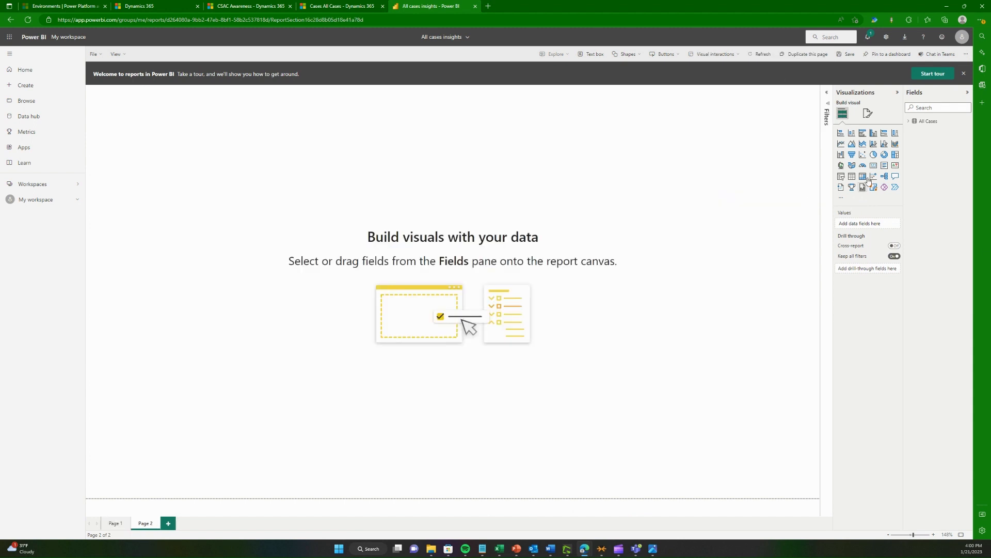
Add a card visual to Page 2 showing the Case Number field summarized as Count (Distinct).
click(872, 166)
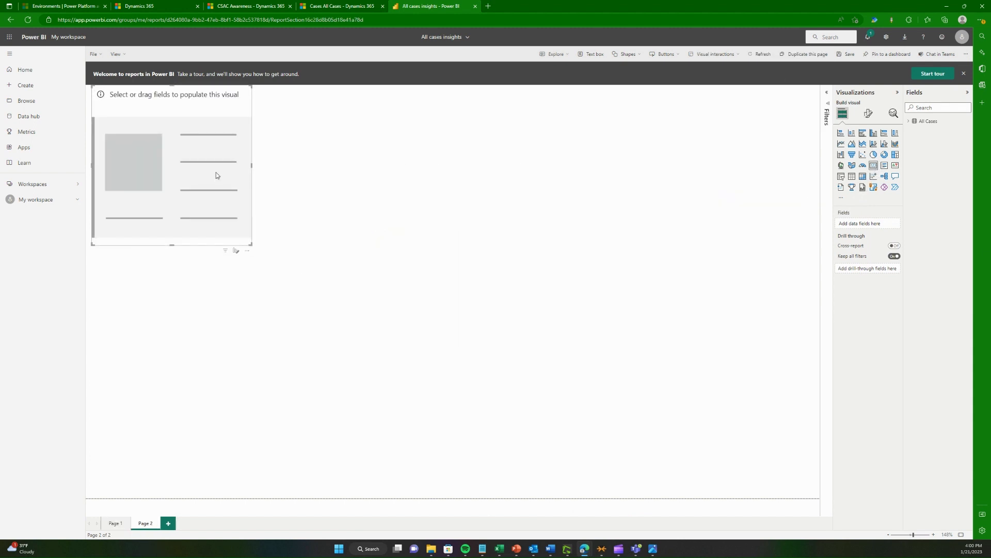
click(910, 121)
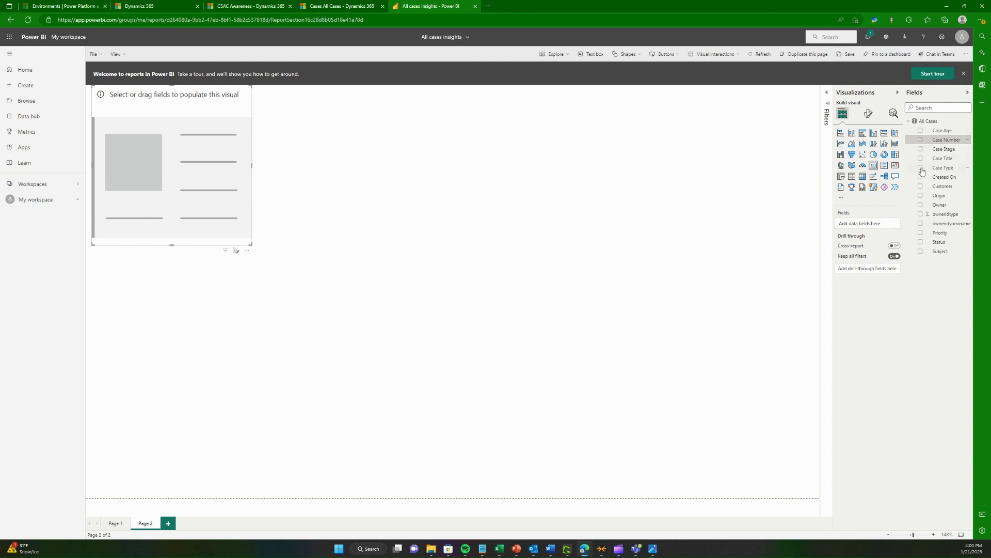
click(920, 140)
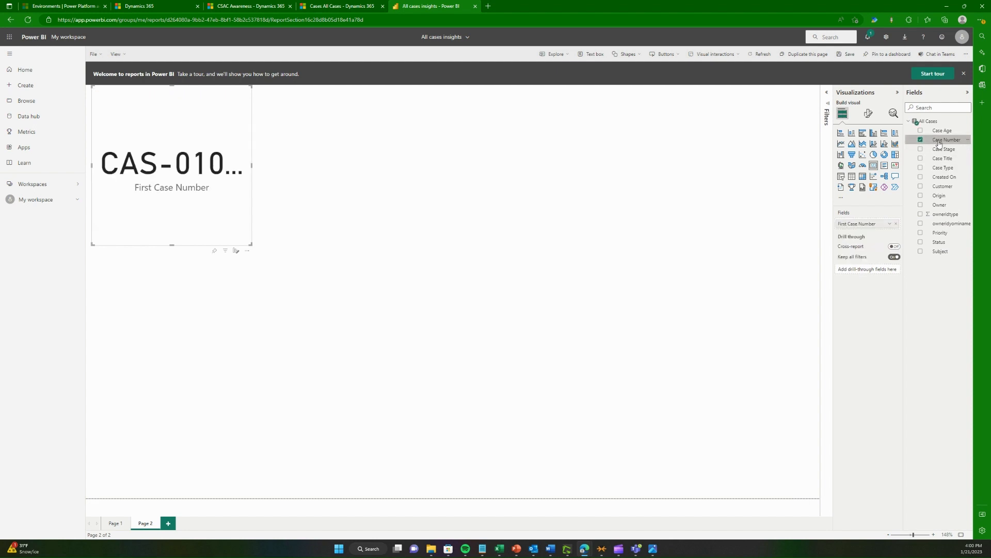
click(889, 224)
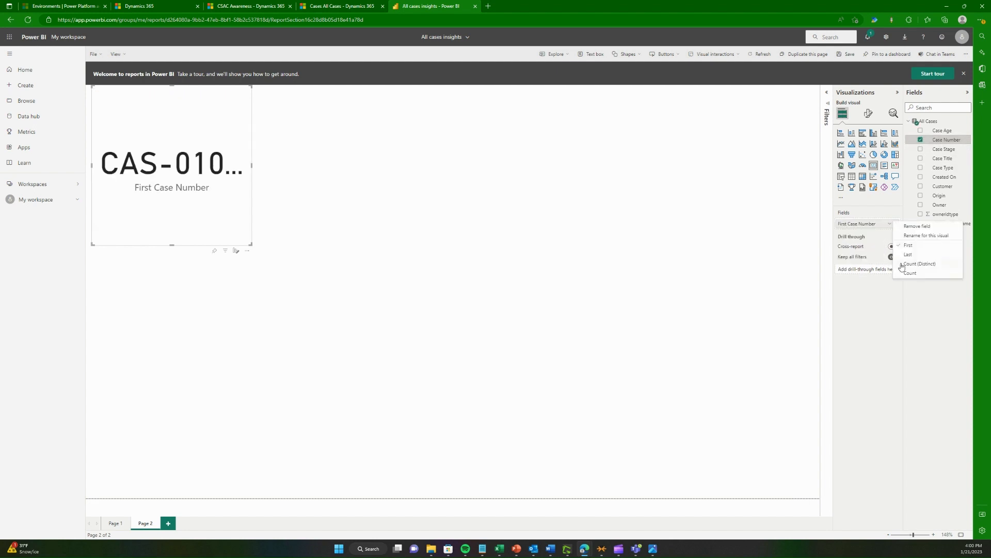
click(911, 267)
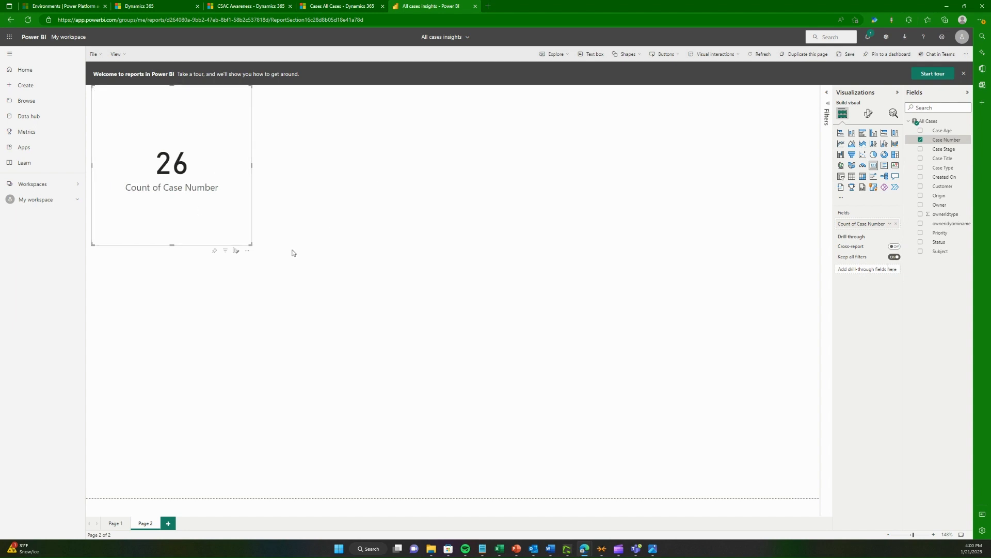
Rename the card's Case Number field for this visual to "Incoming Cases".
click(890, 224)
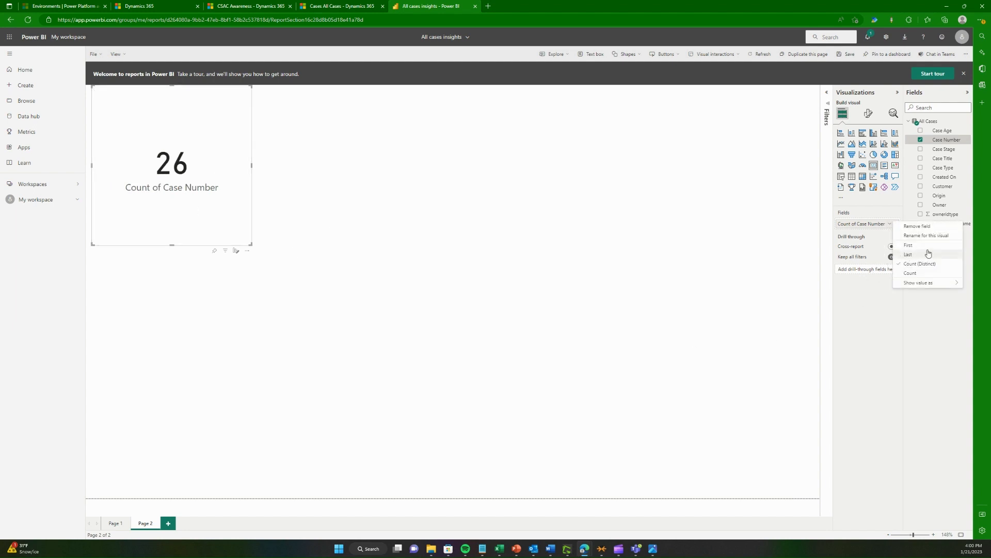
click(940, 236)
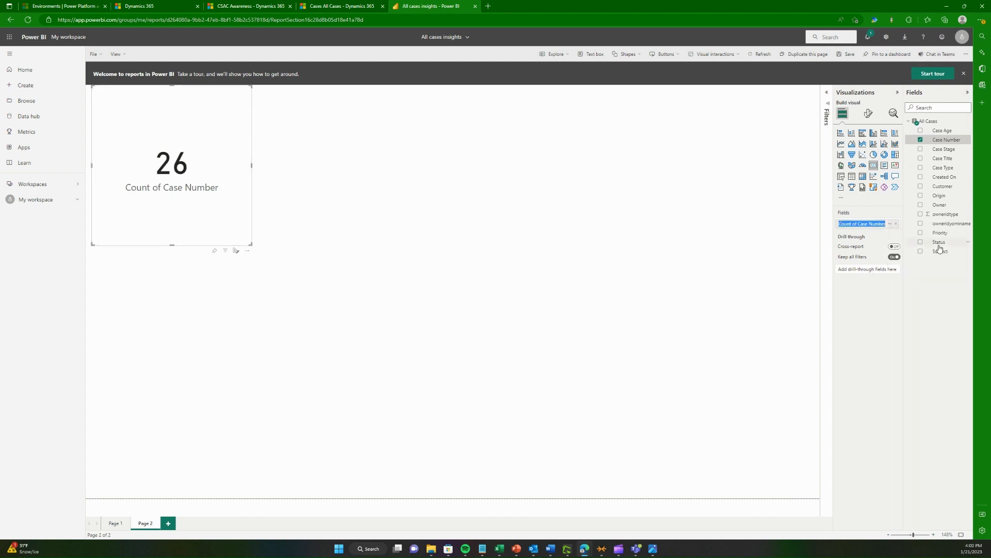
text(A)
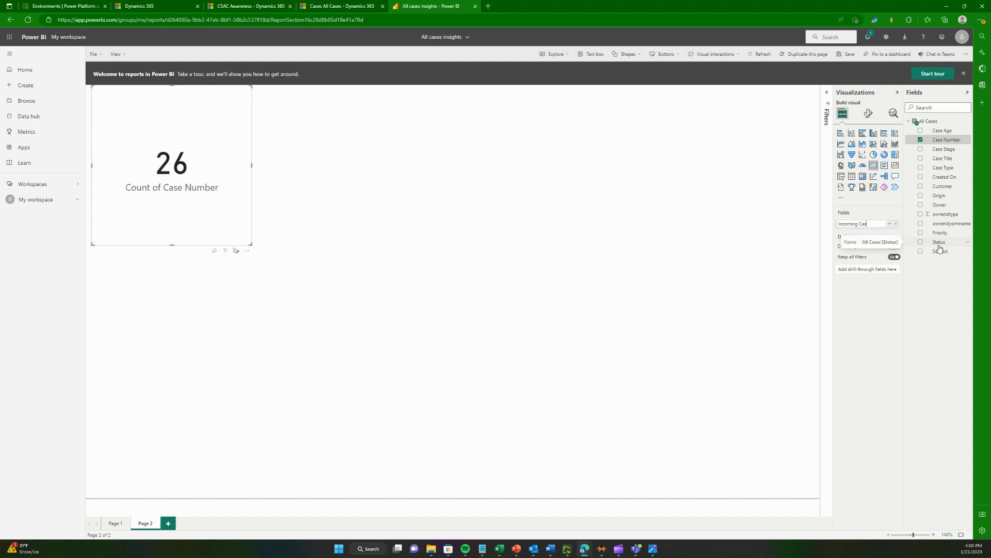
click(890, 362)
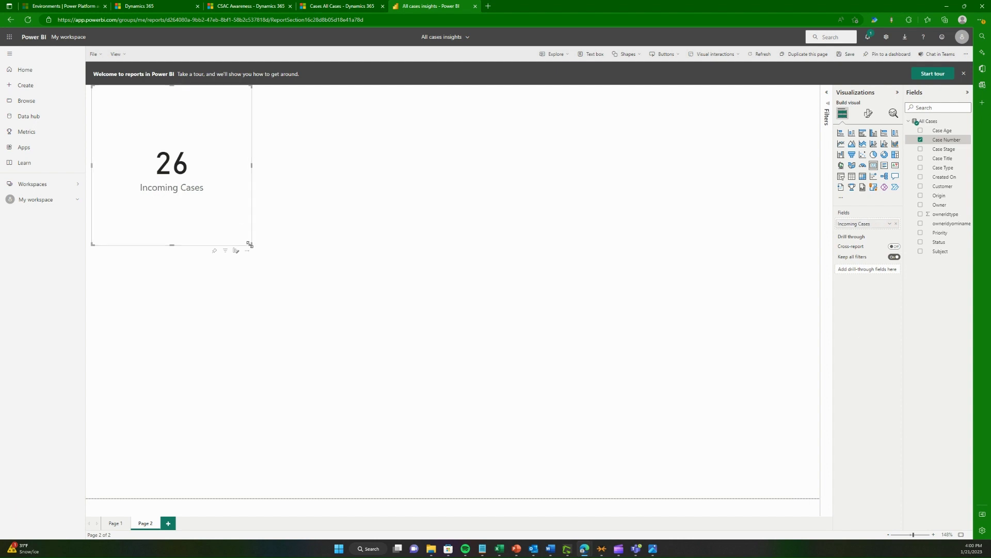
Shrink the Incoming Cases card to a compact tile and place it in the upper-left corner of the report page.
drag(251, 244, 247, 188)
mouse_move(217, 151)
mouse_down()
mouse_move(217, 170)
mouse_move(216, 156)
mouse_up()
drag(246, 193, 180, 149)
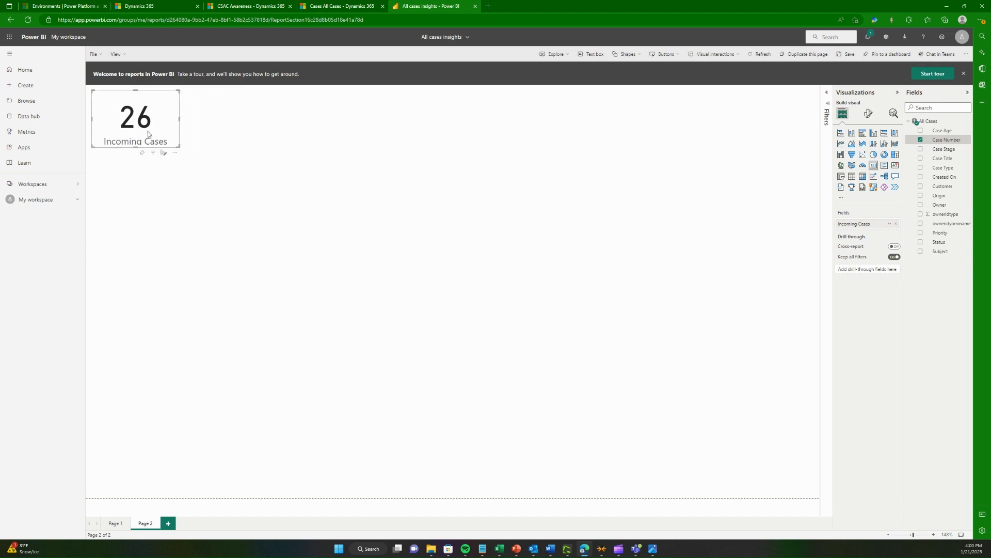
Duplicate the Incoming Cases card and place the copy directly to the right of the original.
scroll(216, 306, up, 1)
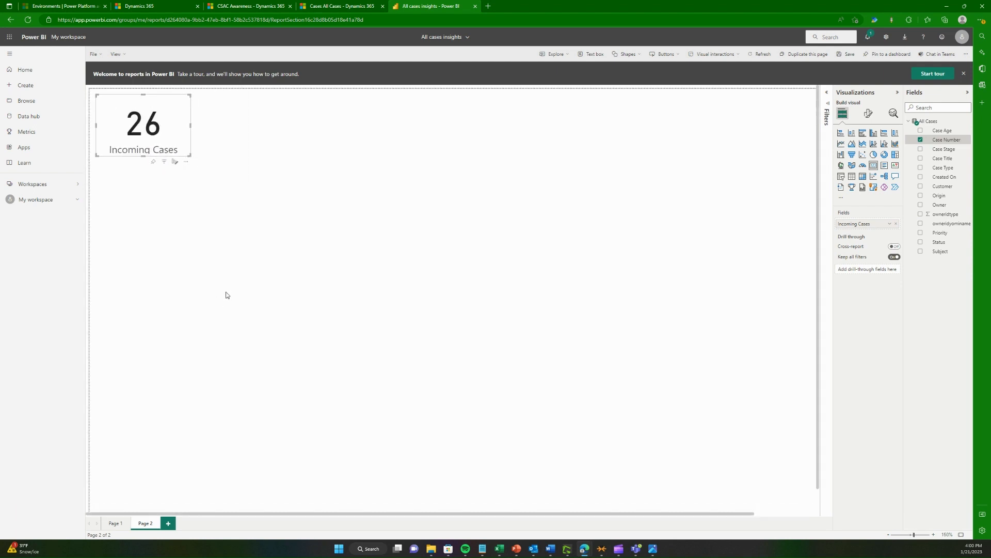
scroll(225, 293, down, 1)
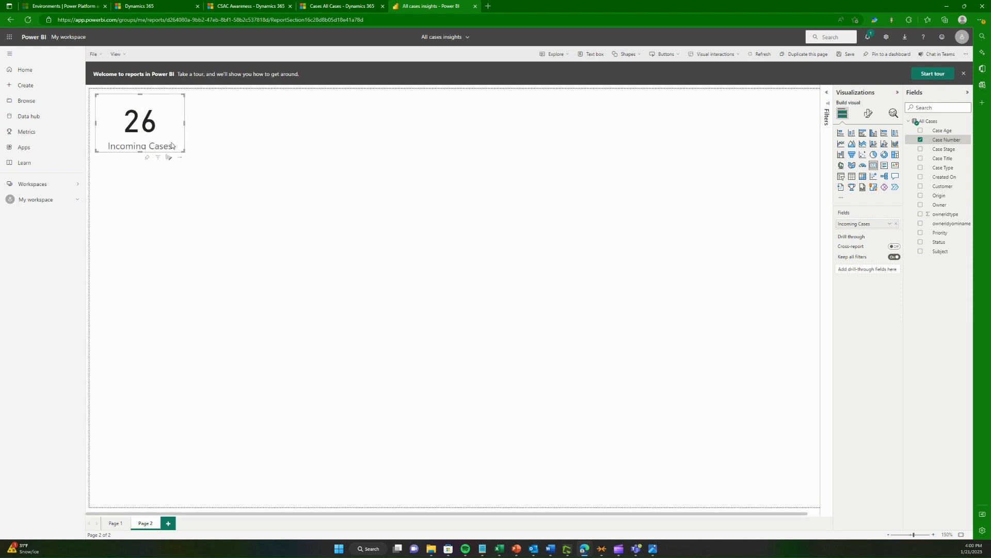
key(ctrl+c)
key(ctrl+v)
drag(149, 138, 249, 134)
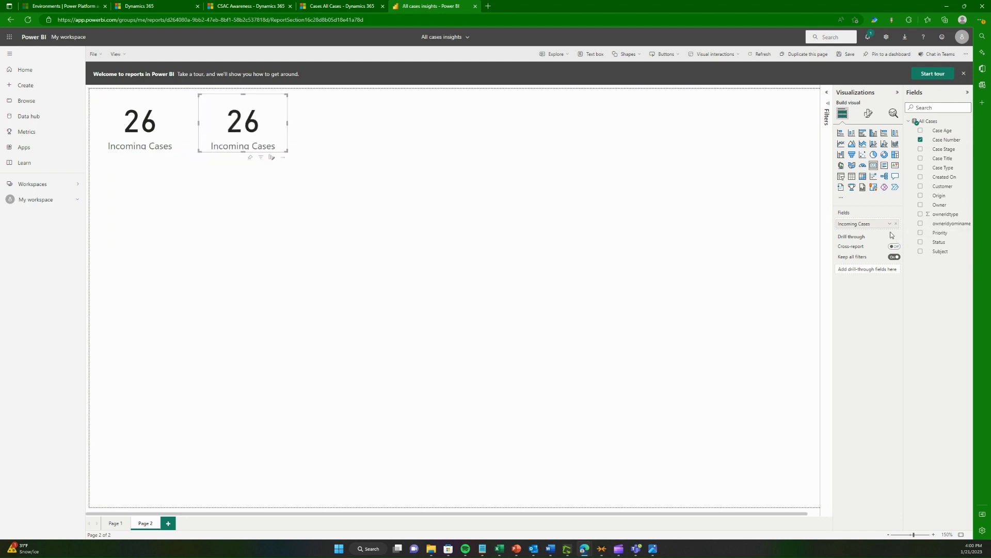
Add the Status field as a visual-level filter on the copied card and restrict it to Active.
click(827, 106)
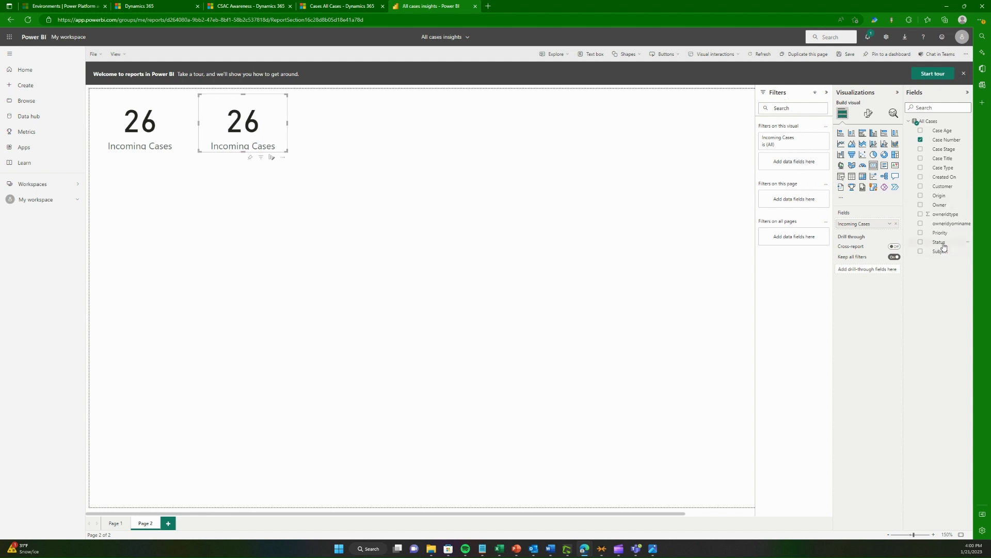
drag(944, 242, 807, 171)
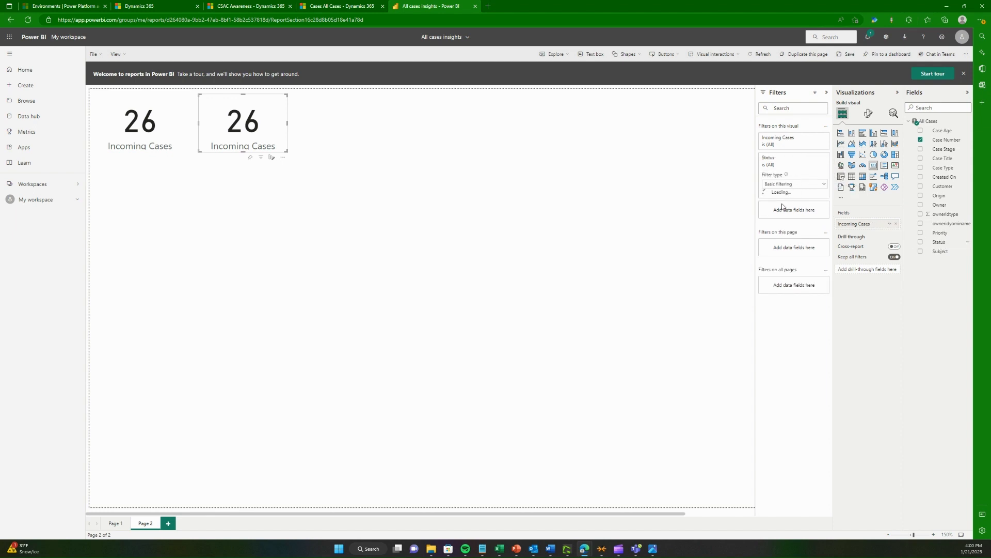
click(824, 185)
click(822, 183)
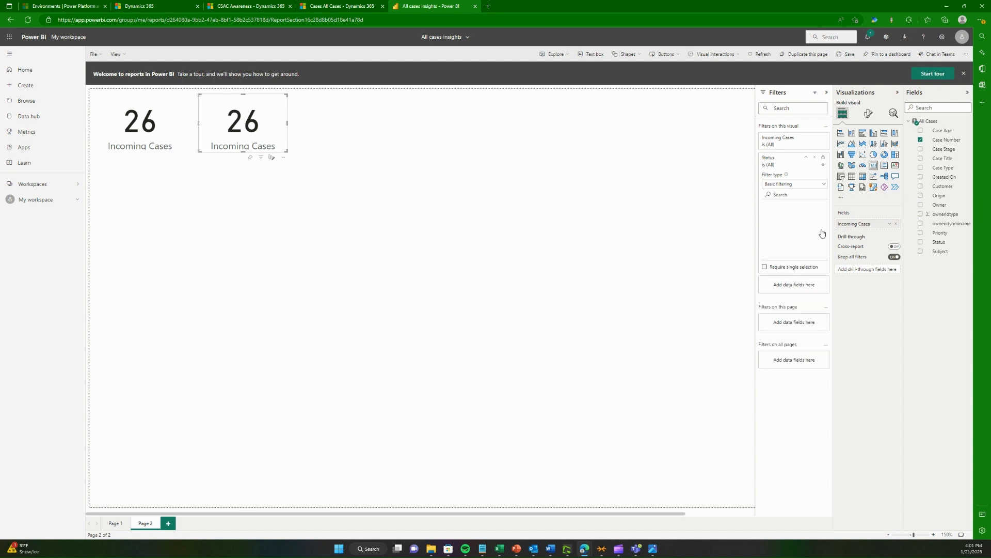
click(769, 216)
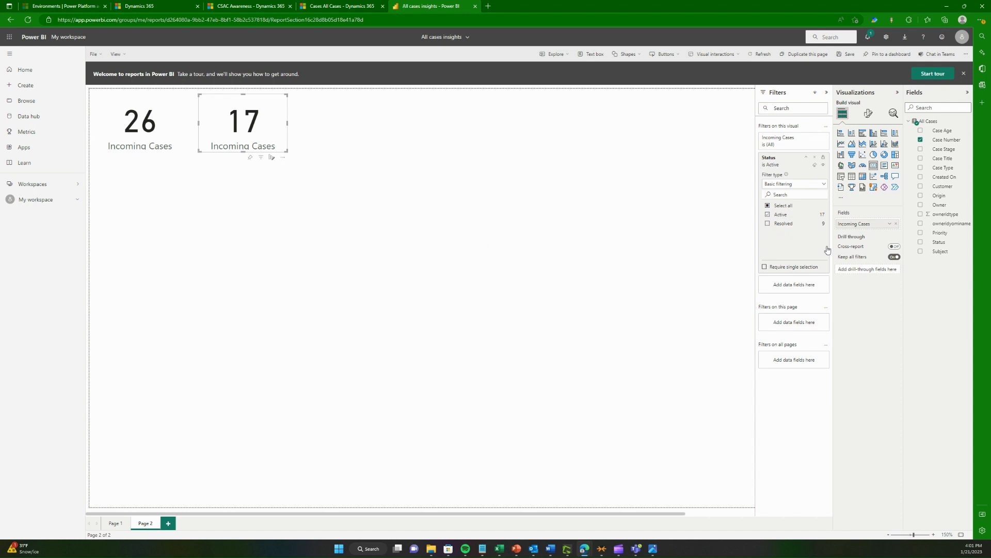
Try to rename the Active-filtered card's field for this visual to "Active Case".
click(890, 224)
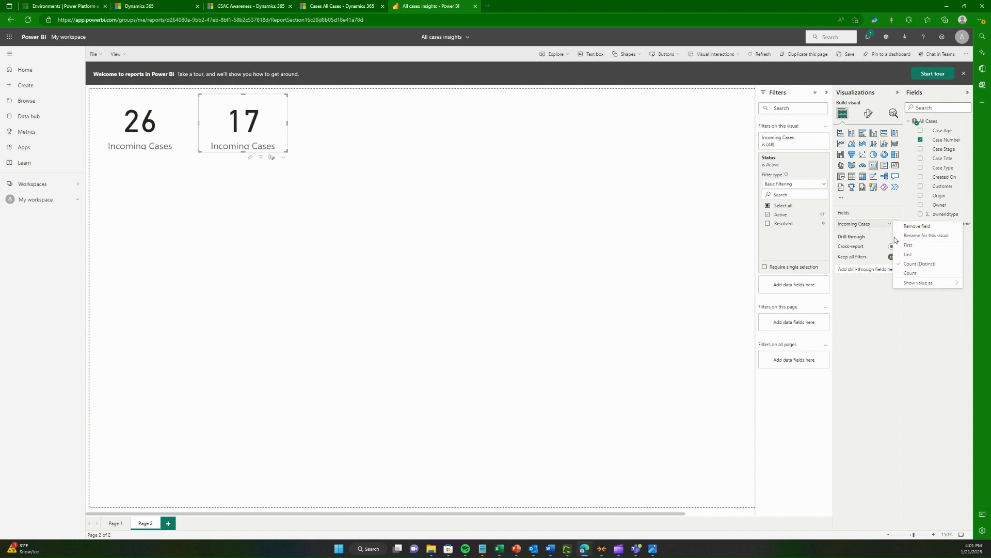
click(926, 235)
text(Active)
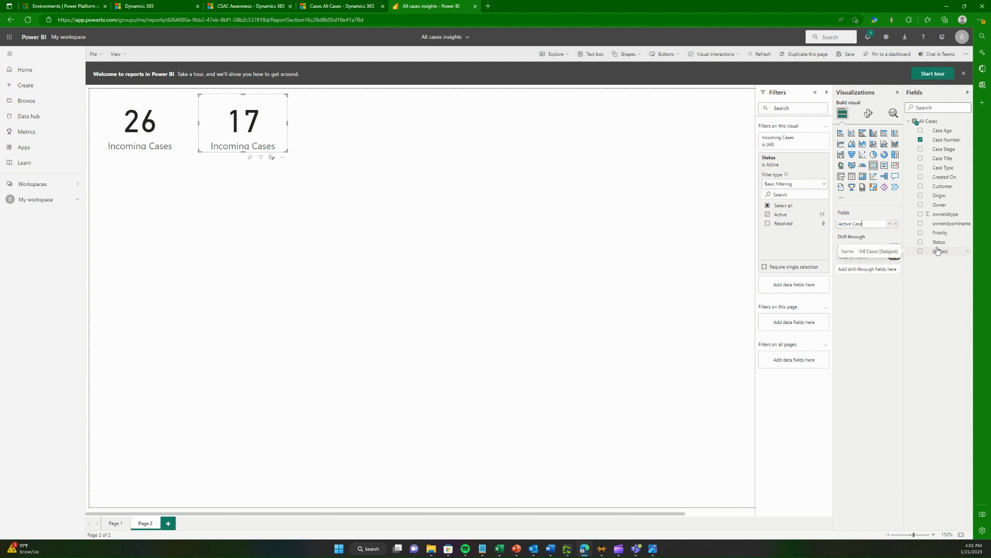
click(494, 246)
Duplicate the Active-filtered card to its right and change the copy's Status filter to Resolved only.
click(241, 126)
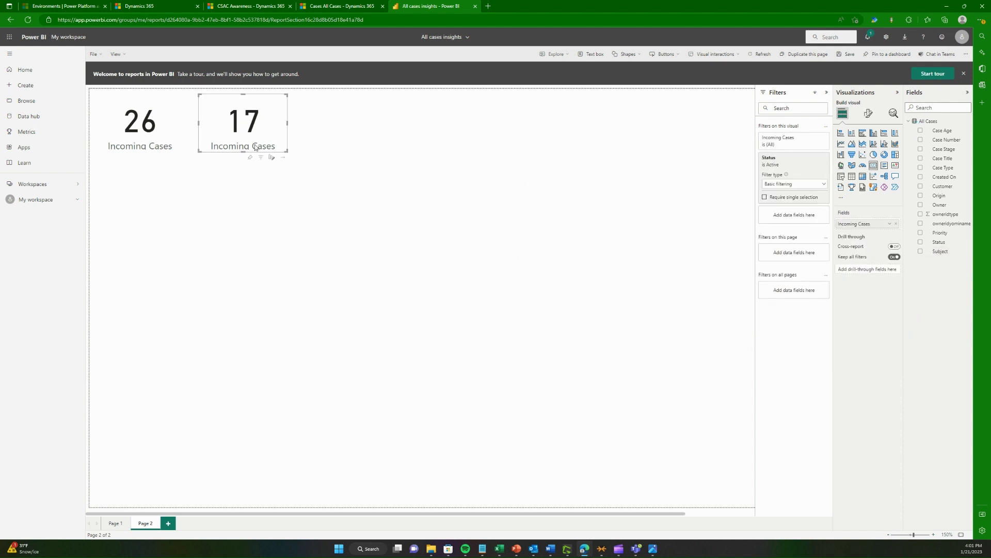
key(ctrl+c)
key(ctrl+v)
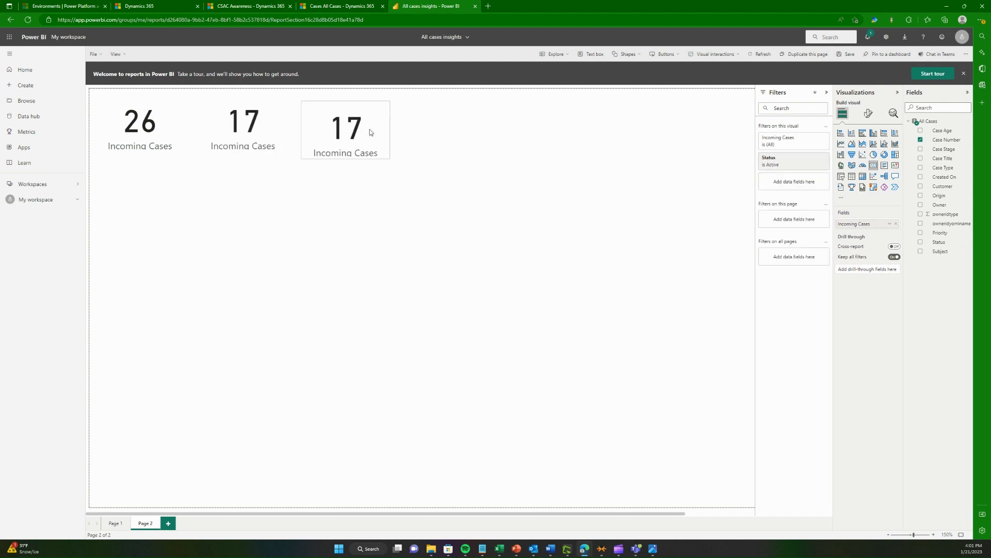
click(784, 166)
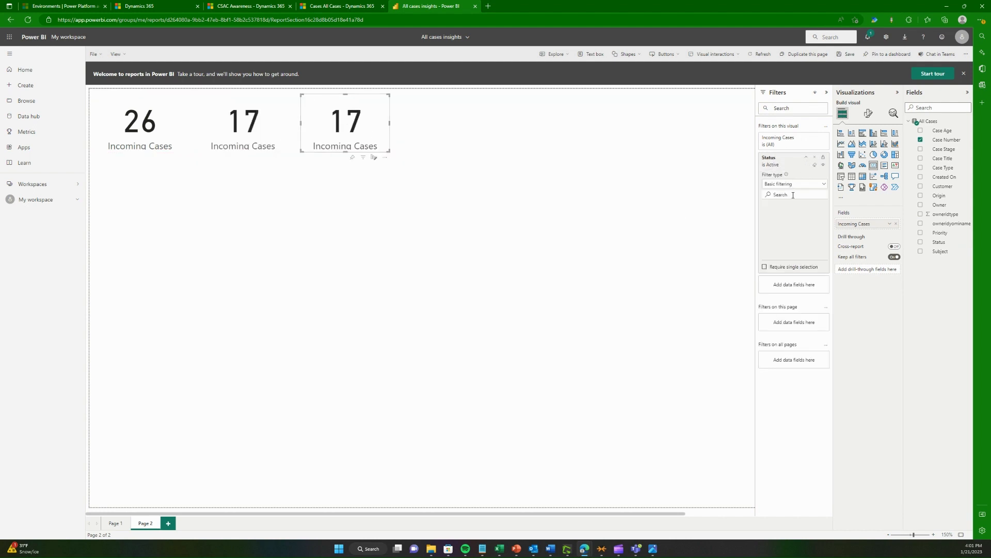
click(779, 215)
click(781, 224)
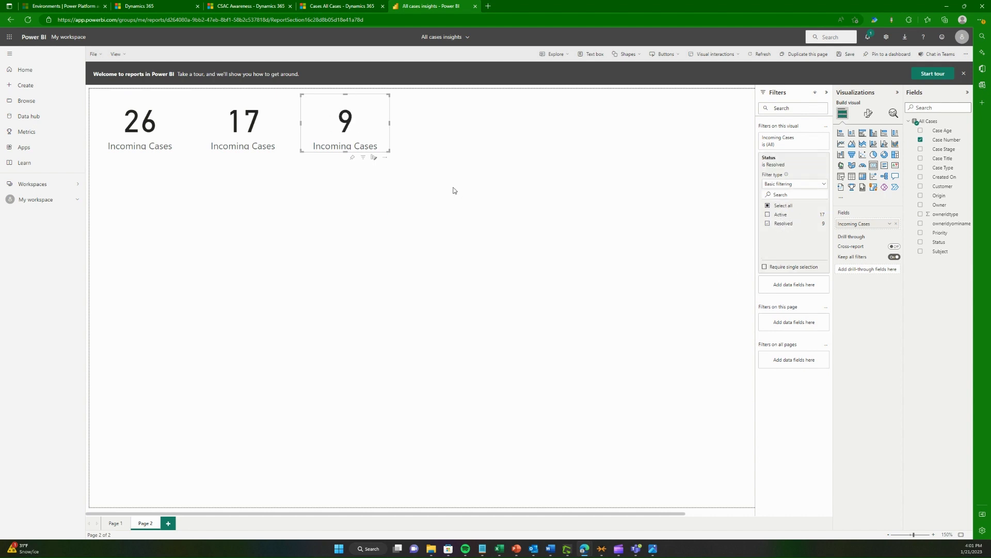
Try to rename the Resolved-filtered card's field for this visual to "Resolved Cases", repeating the attempt once.
click(889, 224)
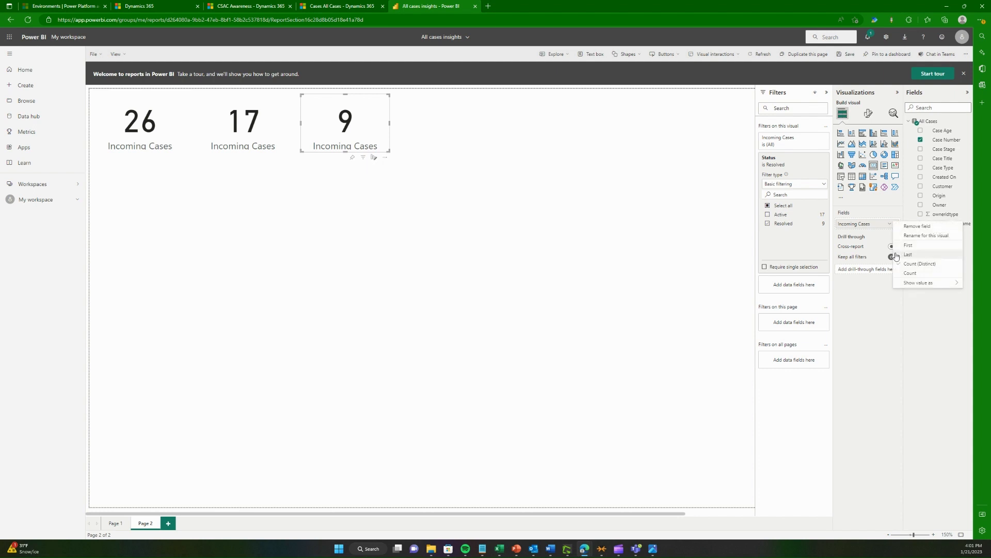
click(938, 236)
text(Reso)
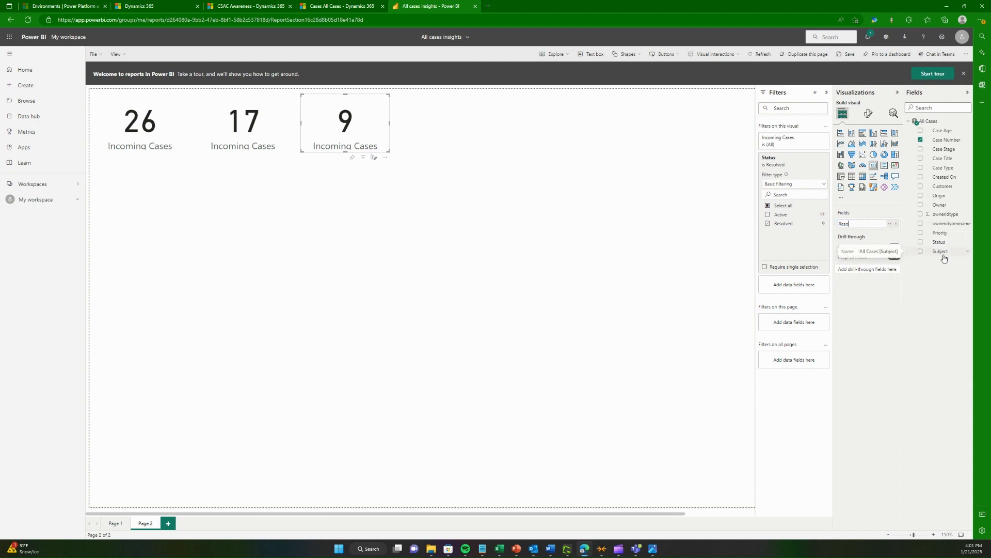
text(lved Cases)
click(576, 286)
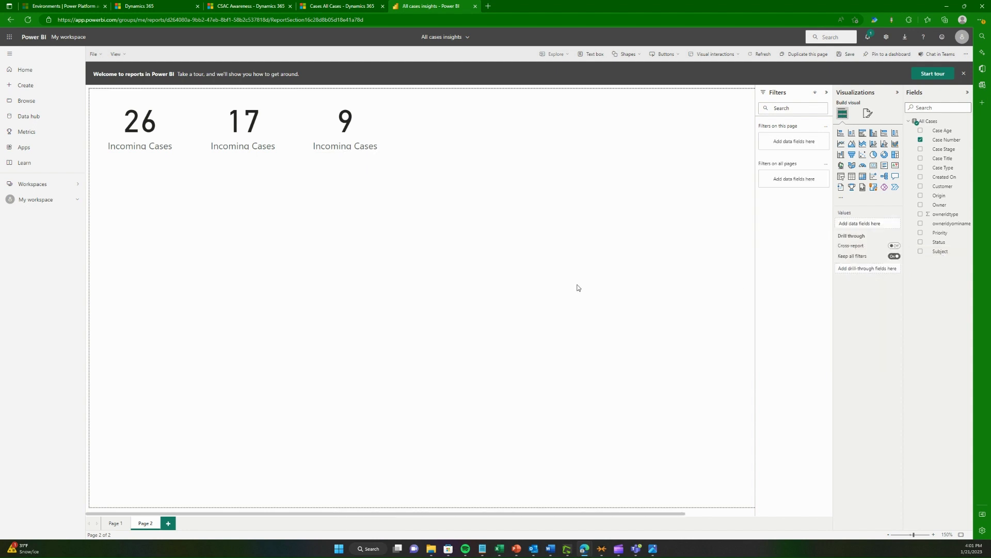
click(353, 140)
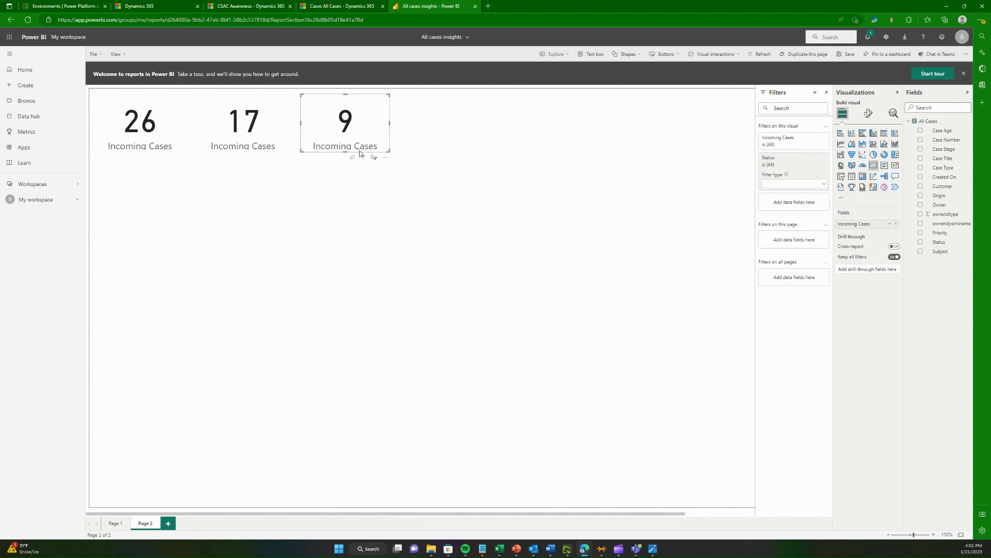
click(891, 223)
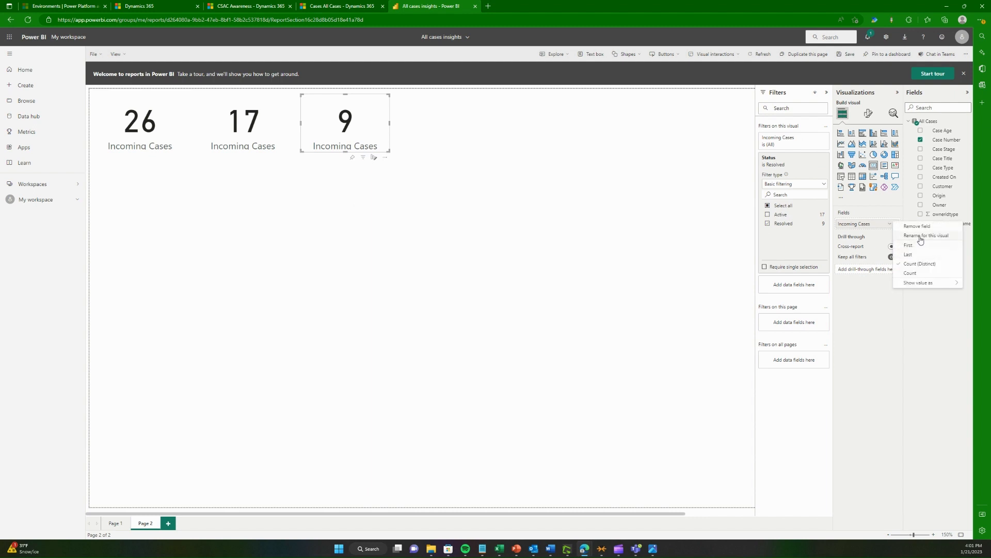
click(920, 235)
text(Resolved Case)
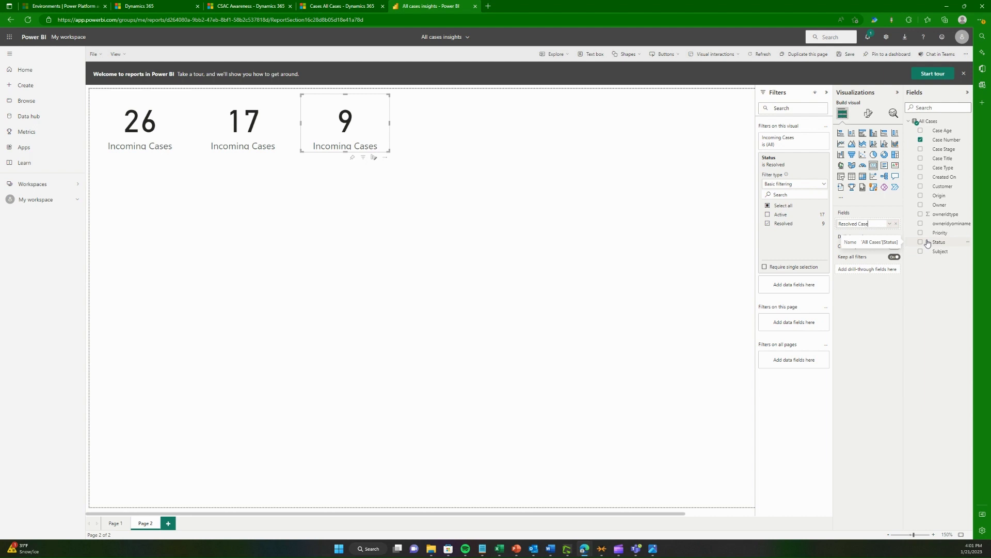
text(s)
click(524, 308)
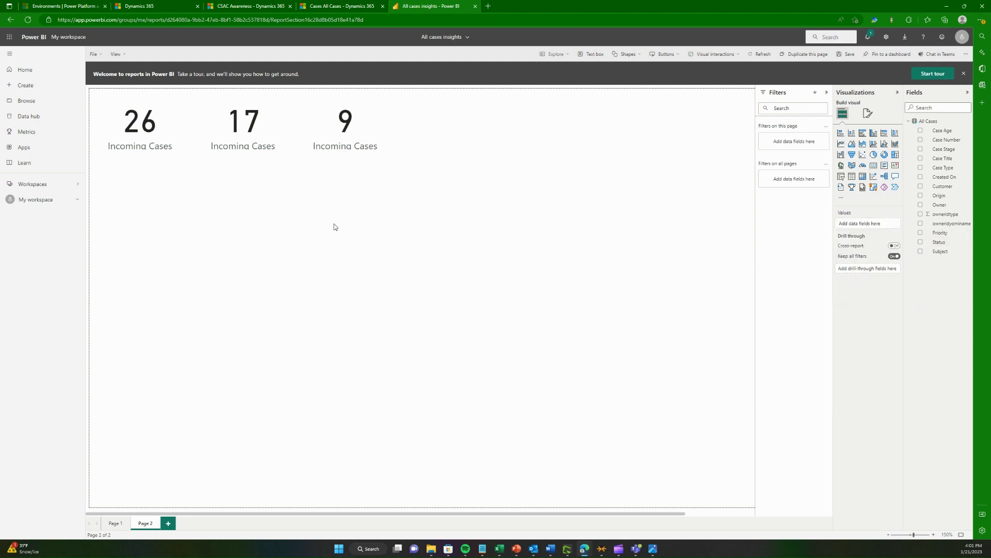
Add a compact slicer on the Status field to the right of the three cards.
click(841, 177)
drag(132, 245, 490, 137)
drag(935, 244, 534, 144)
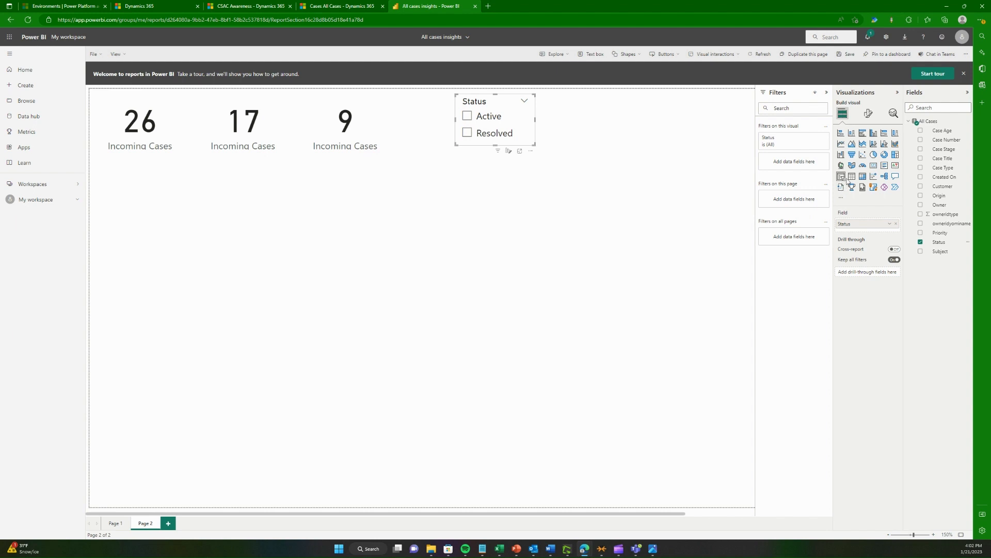
click(747, 203)
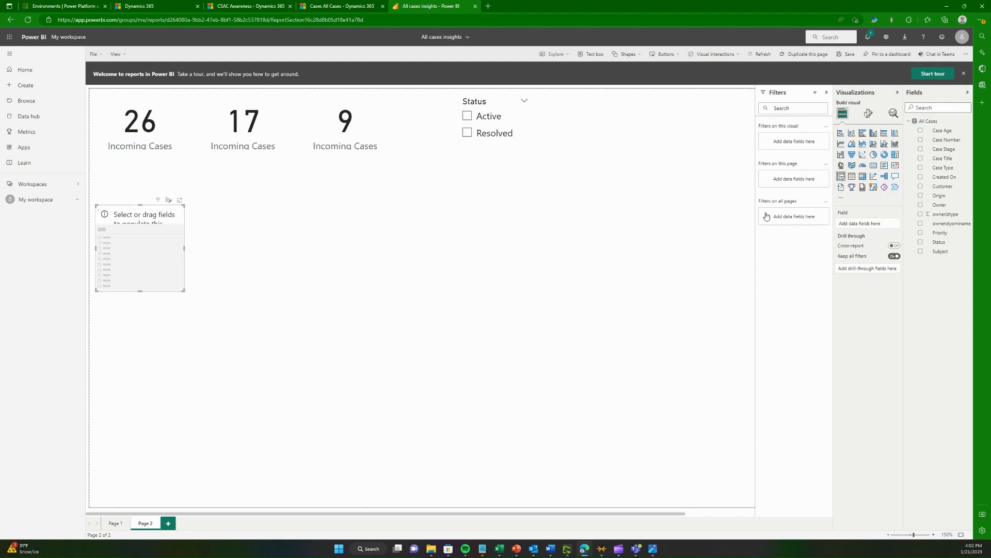
Add a Priority slicer to the right of the Status slicer, sized to show the High, Low and Normal options.
click(841, 177)
drag(160, 260, 608, 144)
drag(643, 176, 631, 149)
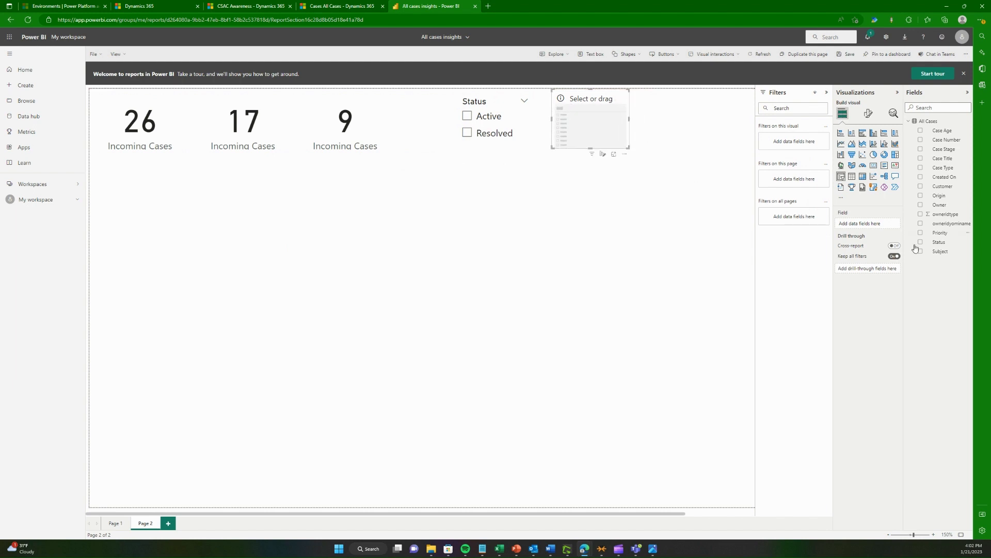
drag(941, 233, 609, 133)
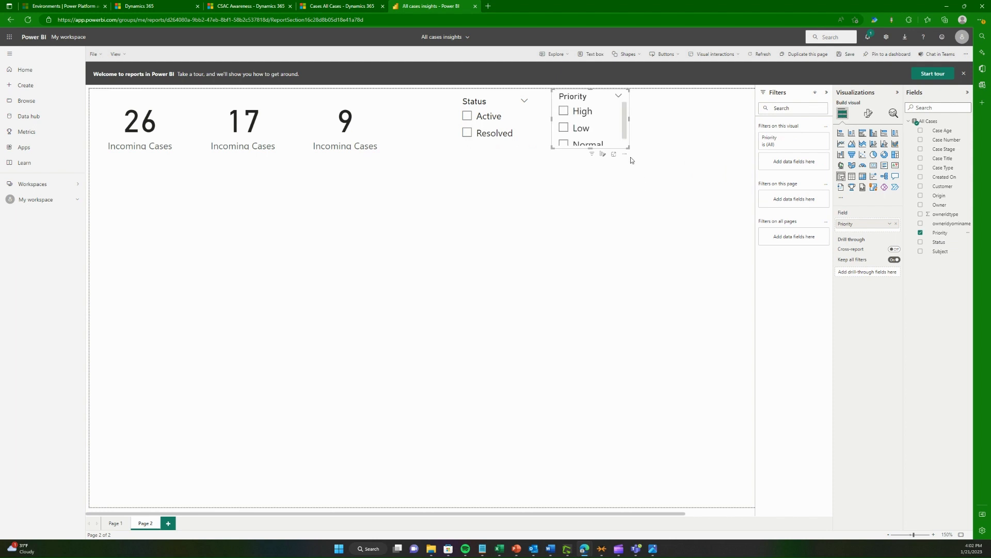
drag(628, 149, 626, 154)
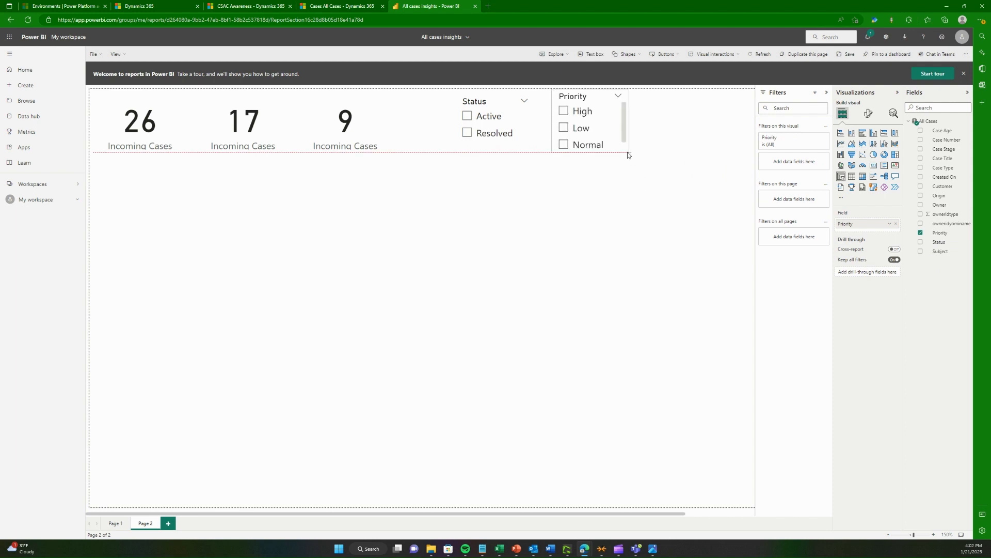
click(631, 202)
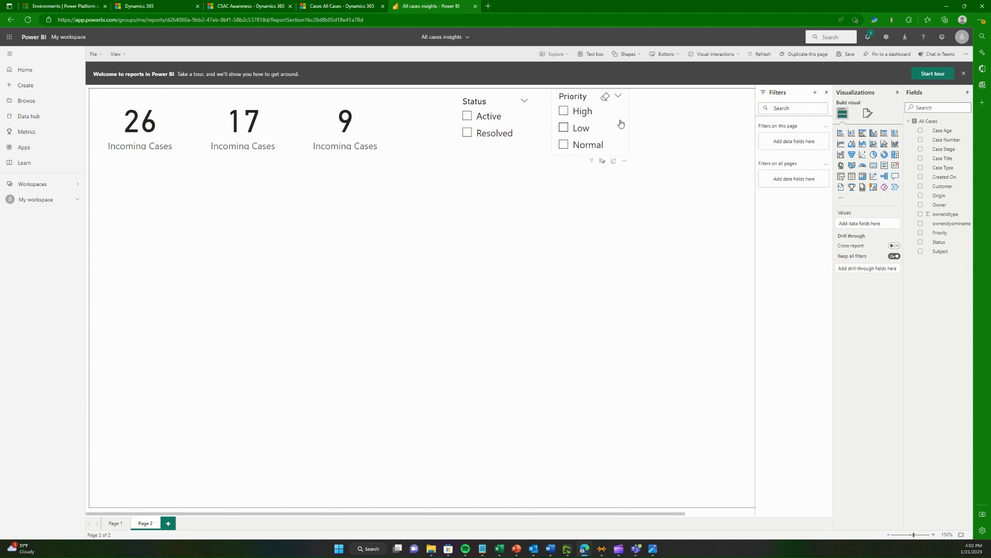
click(619, 127)
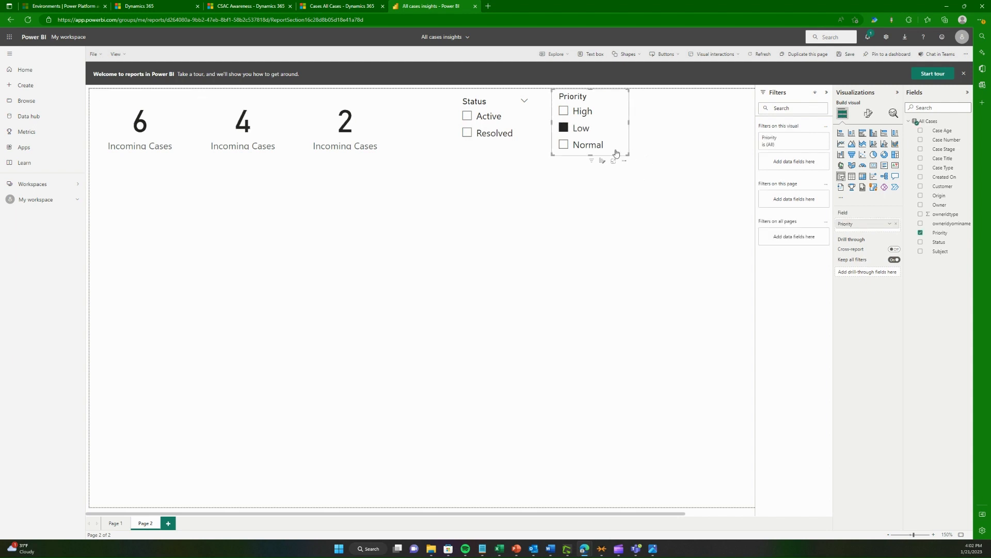
click(581, 129)
click(601, 241)
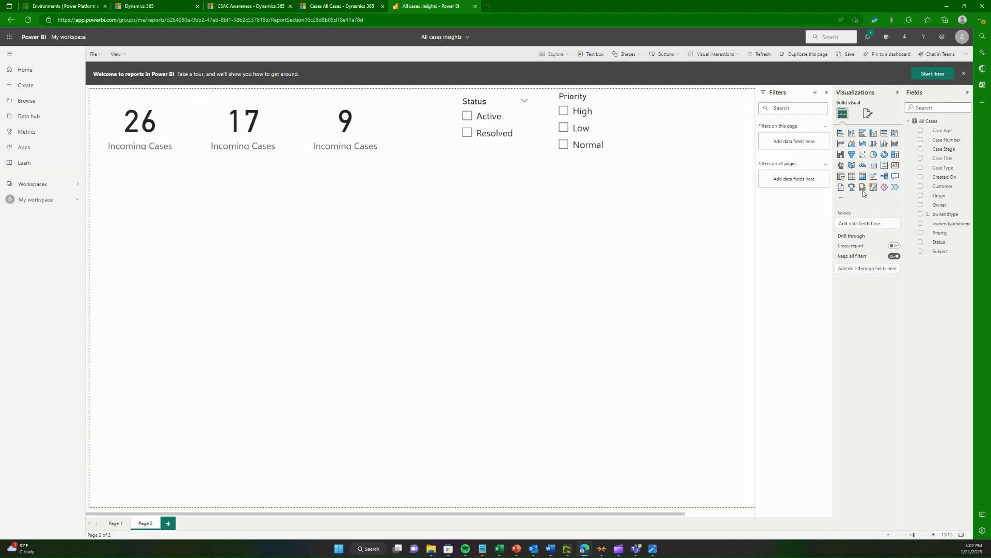
Add a narrow slicer on the Origin field to the right of the Priority slicer.
click(841, 176)
drag(731, 247, 656, 170)
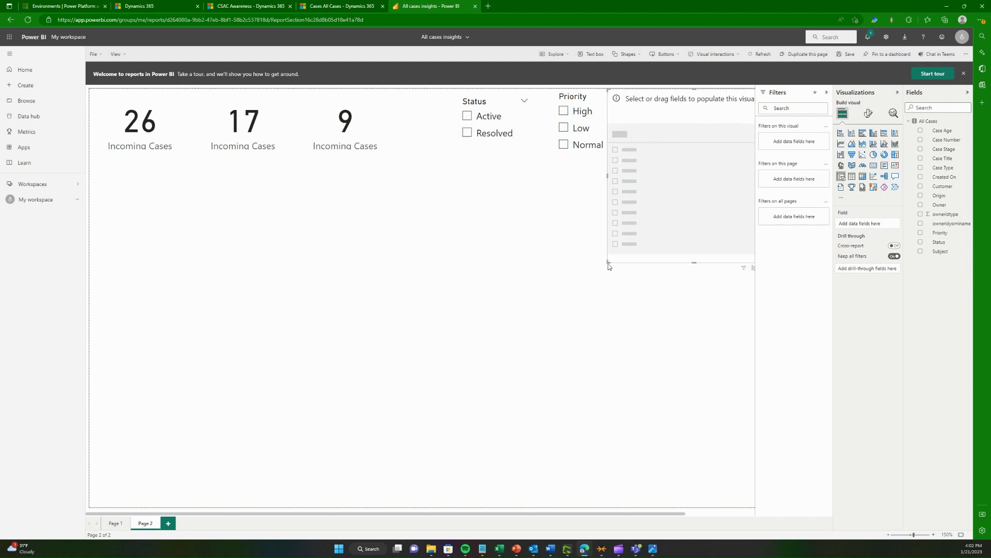
drag(608, 261, 714, 185)
drag(728, 152, 650, 153)
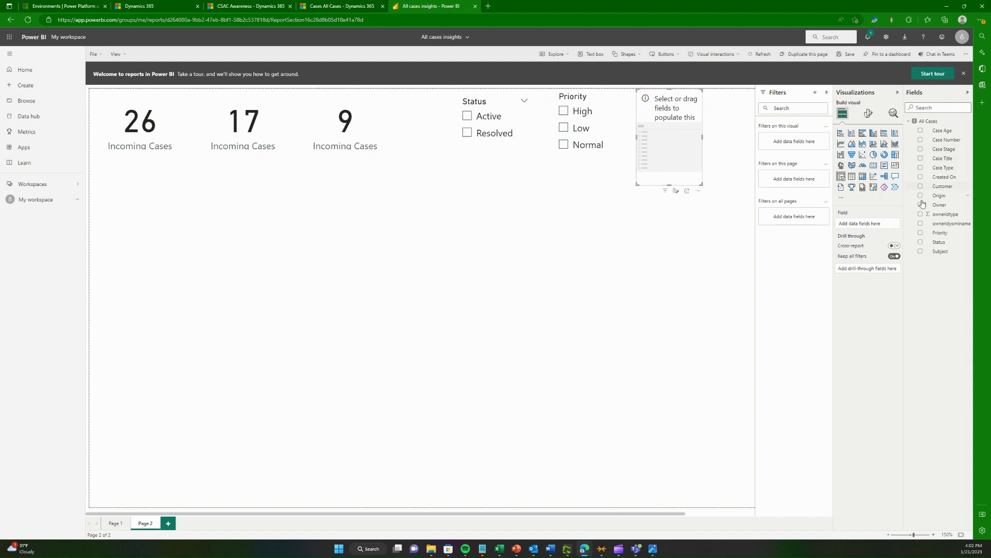
drag(938, 196, 673, 146)
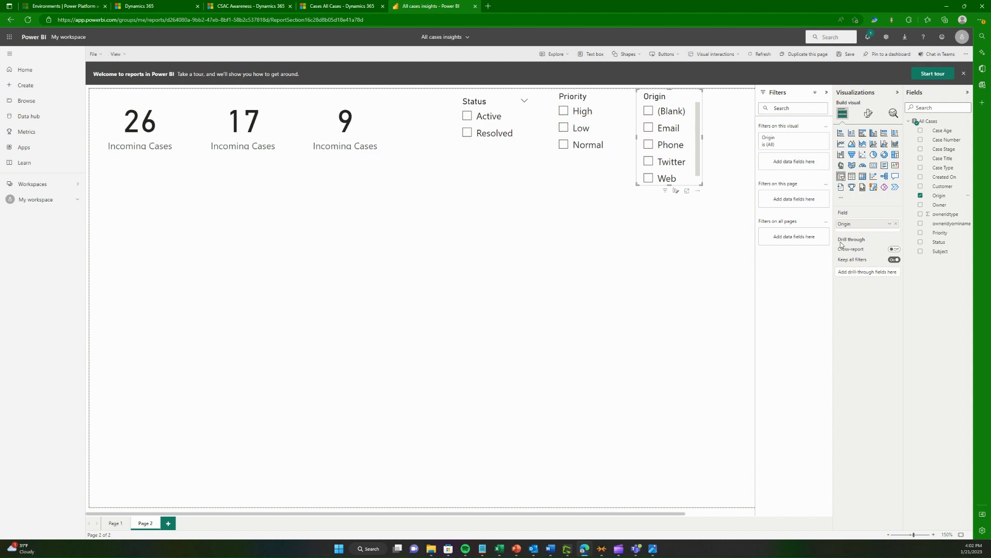
click(589, 341)
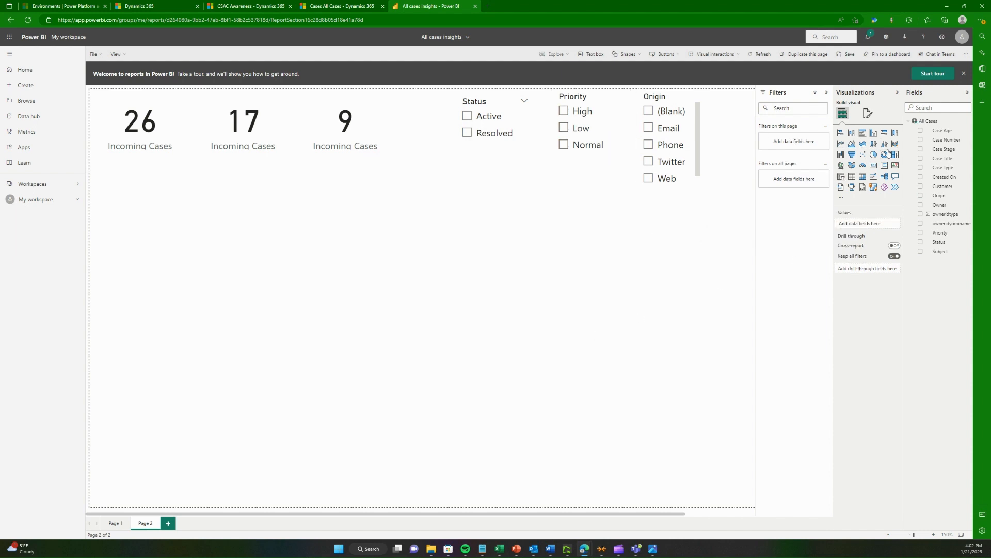
Add an enlarged stacked bar chart below the cards with Case Number on the Y-axis and count of Subject on the X-axis.
click(839, 133)
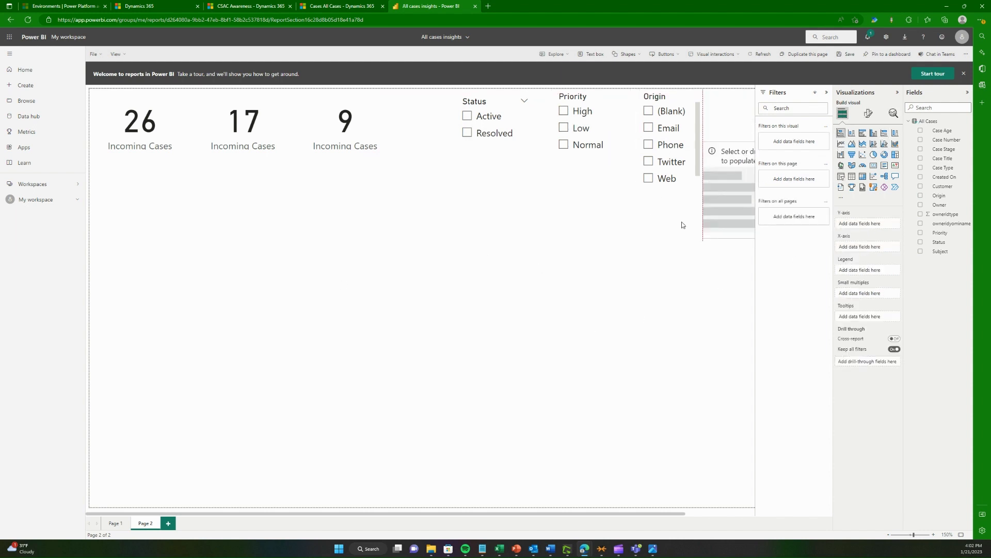
drag(708, 197, 125, 257)
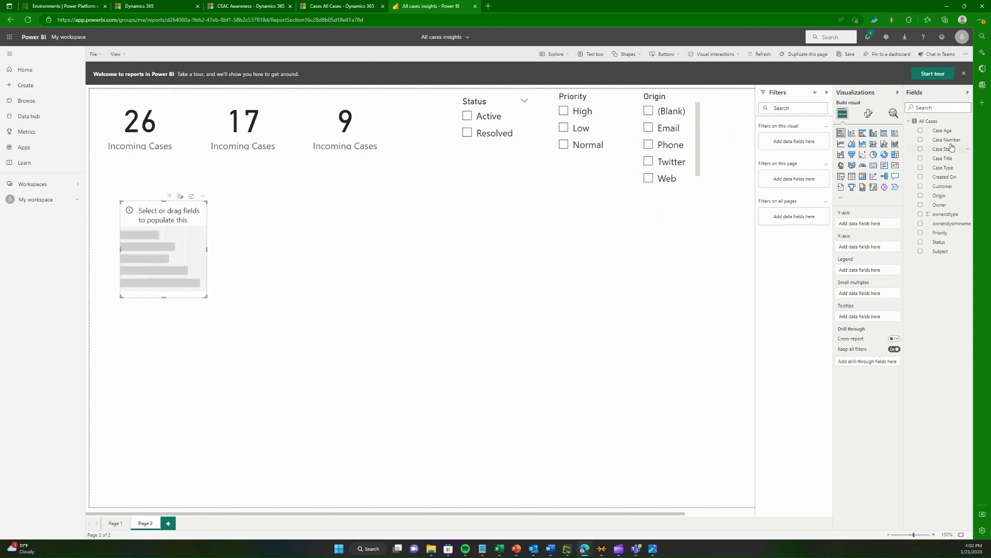
drag(952, 148, 198, 266)
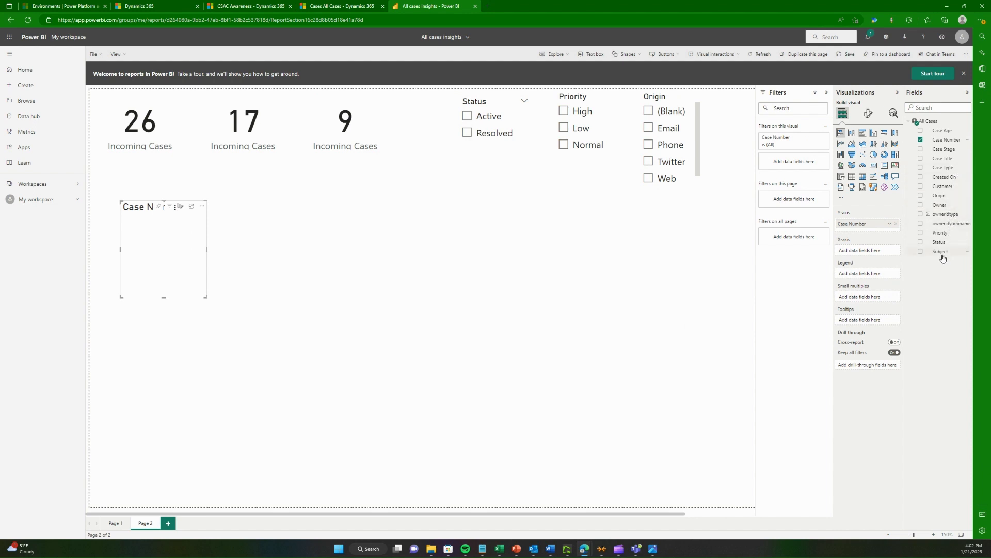
drag(941, 252, 861, 249)
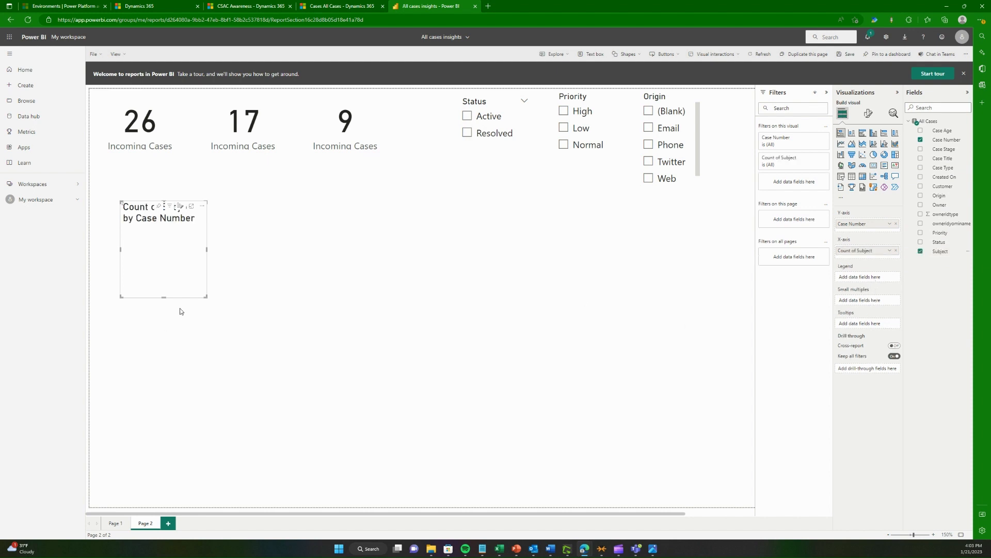
drag(205, 297, 312, 370)
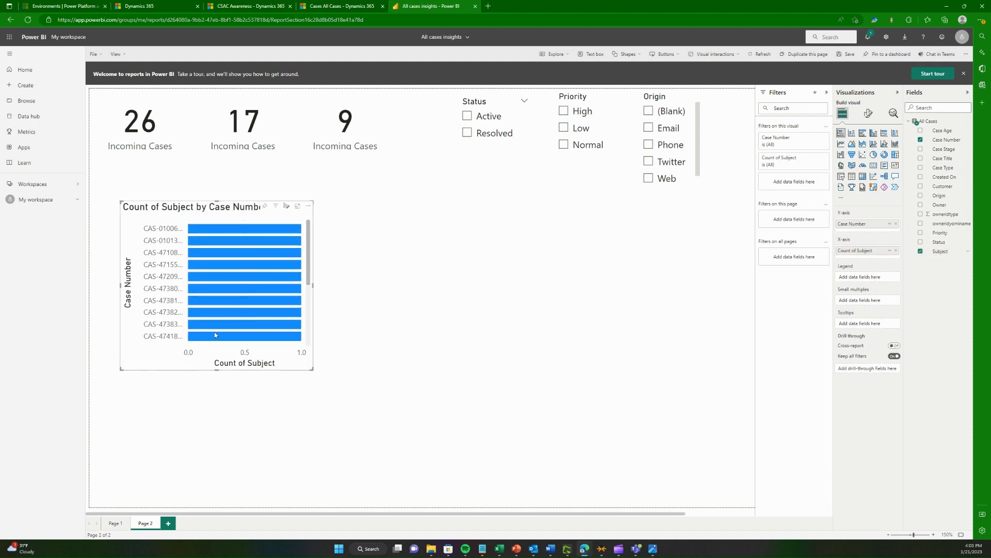
Swap the bar chart's fields so Subject is on the Y-axis and count of Case Number is on the X-axis.
click(890, 224)
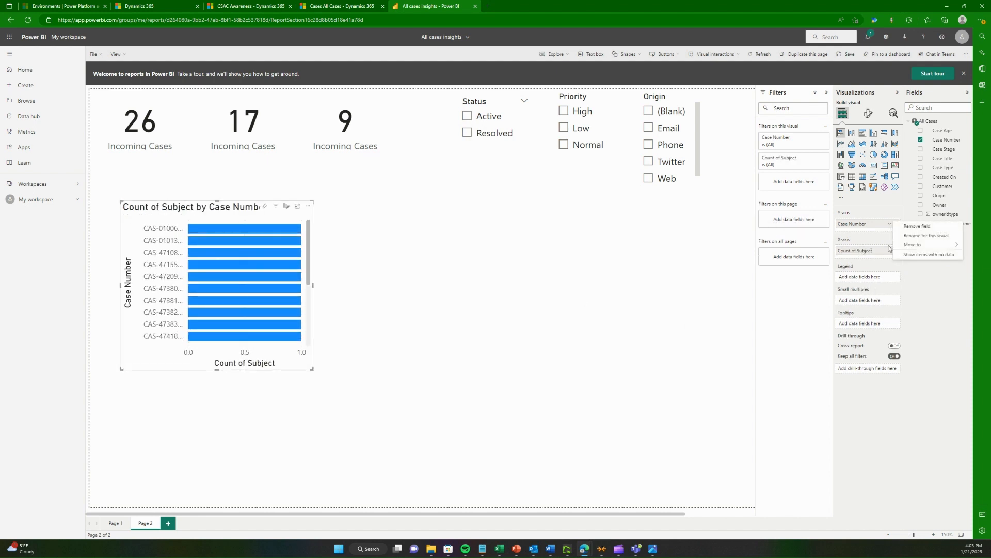
mouse_move(947, 250)
click(923, 295)
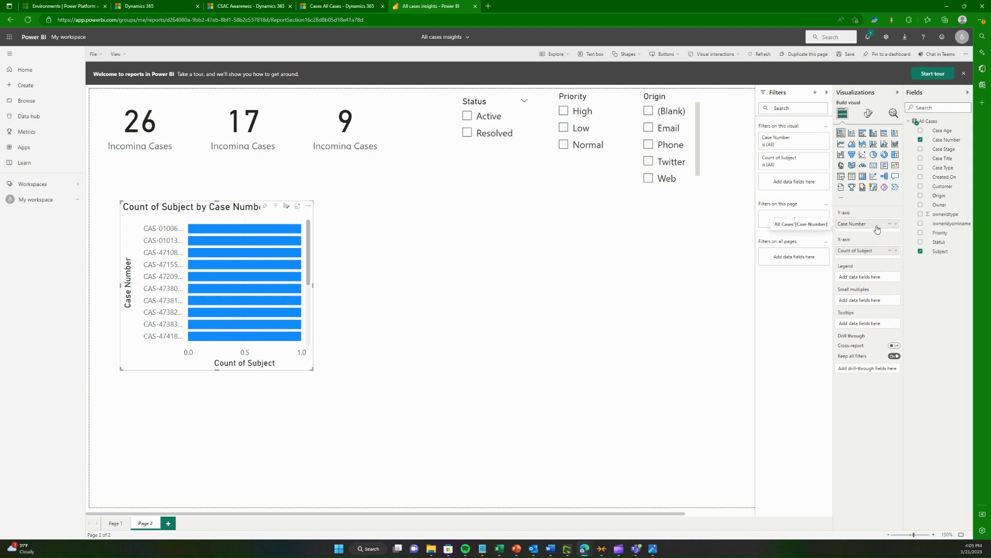
mouse_move(878, 250)
mouse_down()
mouse_move(873, 235)
mouse_move(873, 259)
mouse_up()
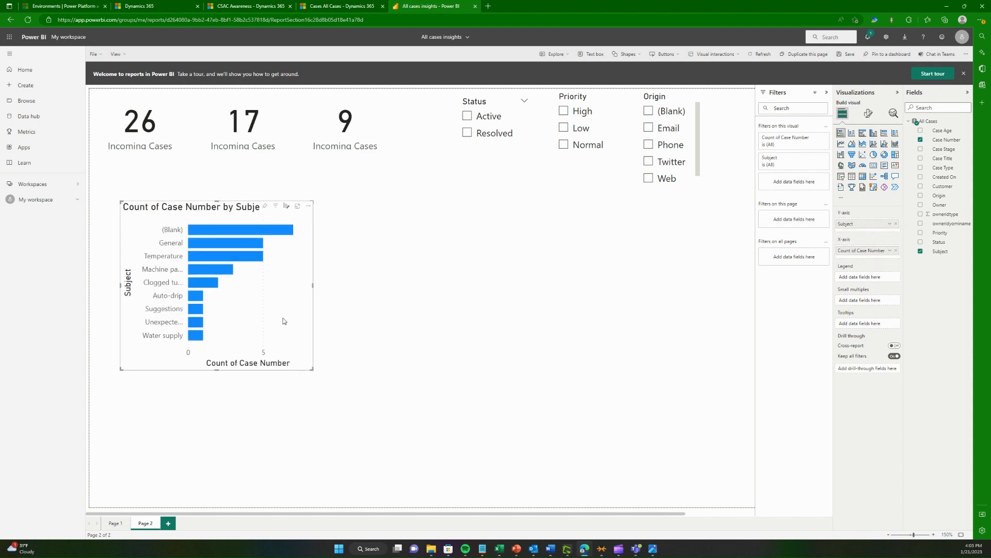
Move the Subject chart up beneath the cards and size it so its category labels and bars fit without scrolling.
drag(311, 368, 414, 416)
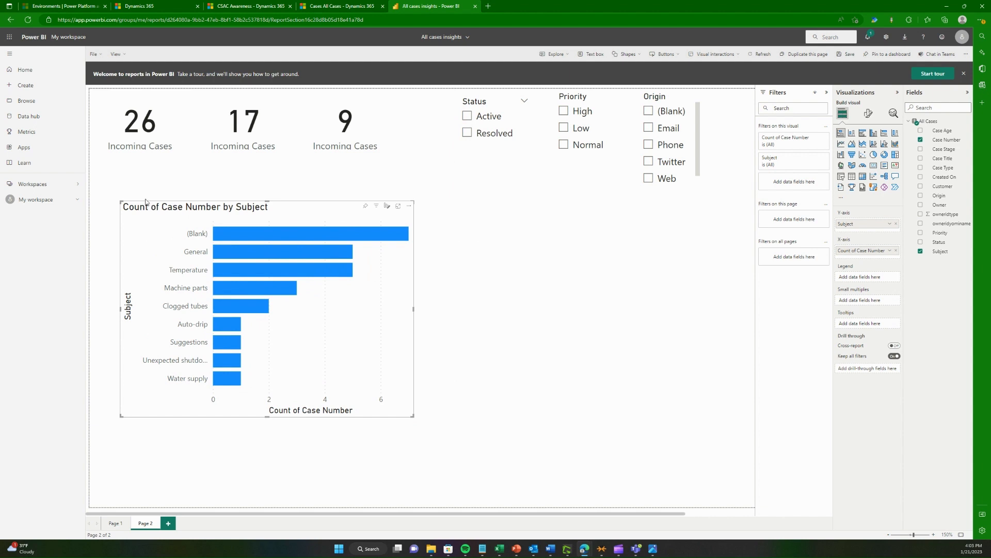
drag(146, 203, 132, 184)
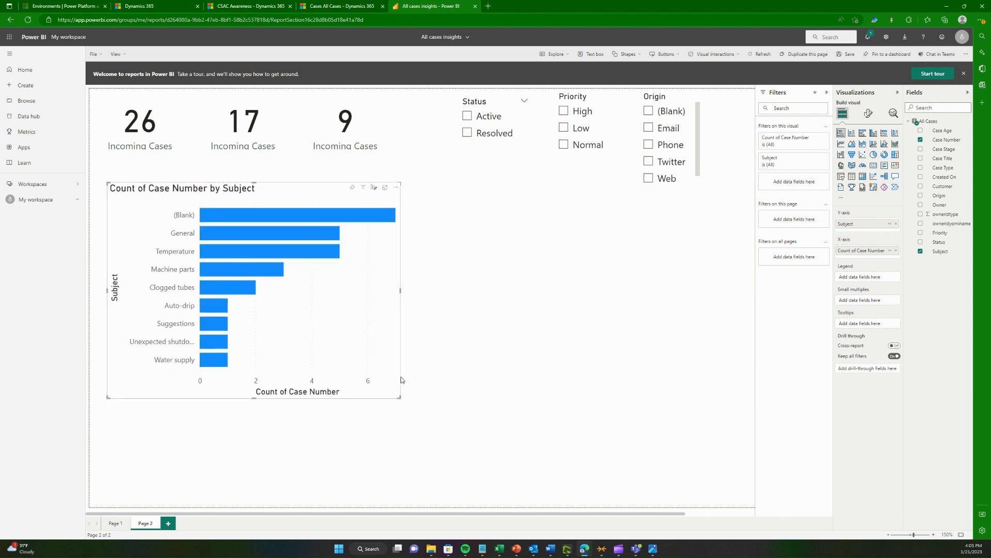
drag(399, 398, 335, 353)
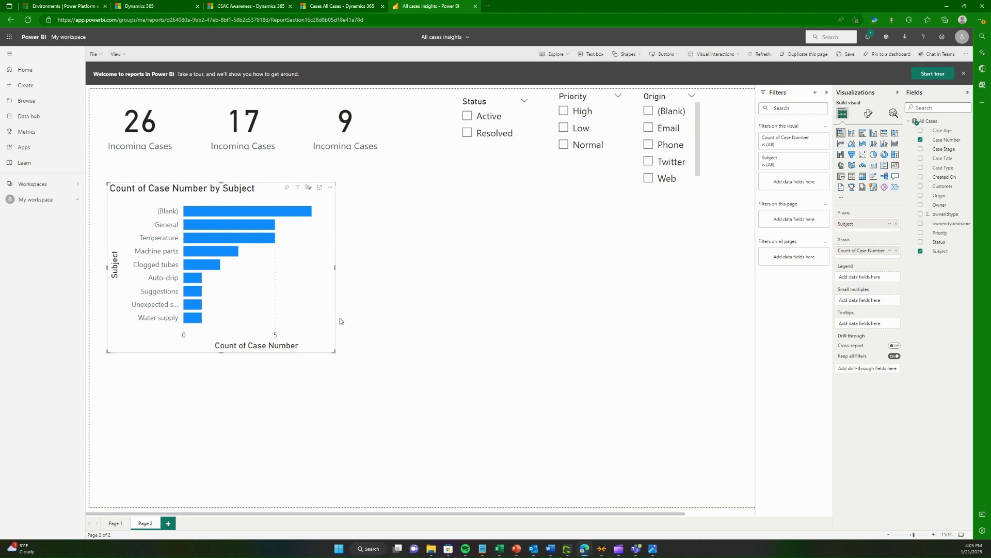
Duplicate the Subject chart to its right and replace Subject with Case Type on the copy's Y-axis.
key(ctrl+c)
key(ctrl+v)
drag(257, 312, 482, 311)
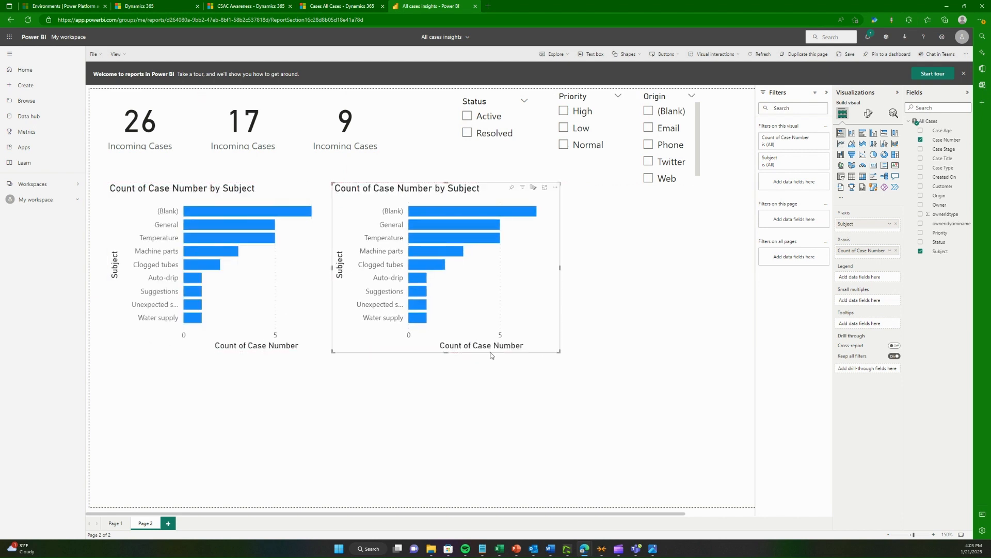
click(920, 251)
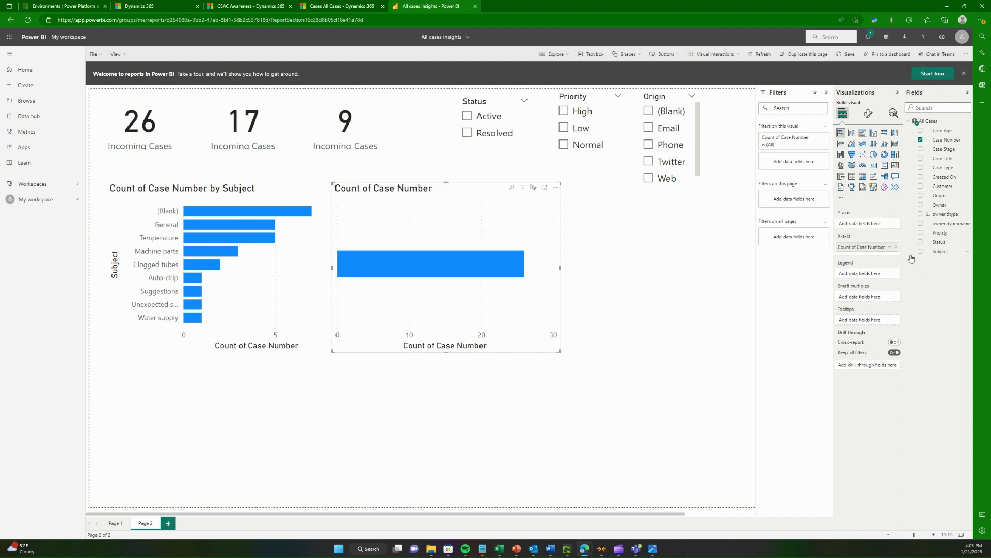
drag(947, 167, 876, 219)
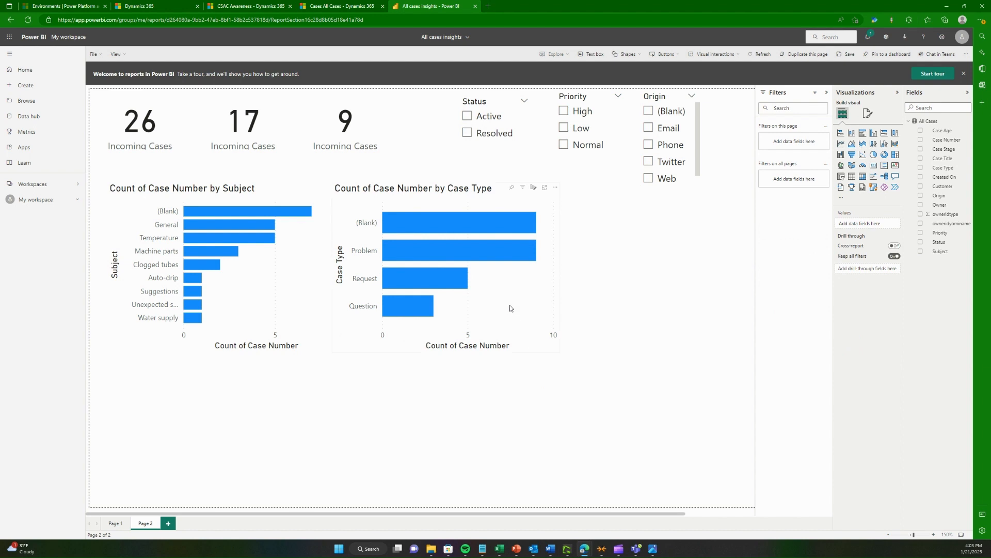
Position the Case Type chart with a small gap beside the Subject chart and make it narrower.
drag(513, 309, 550, 310)
click(602, 437)
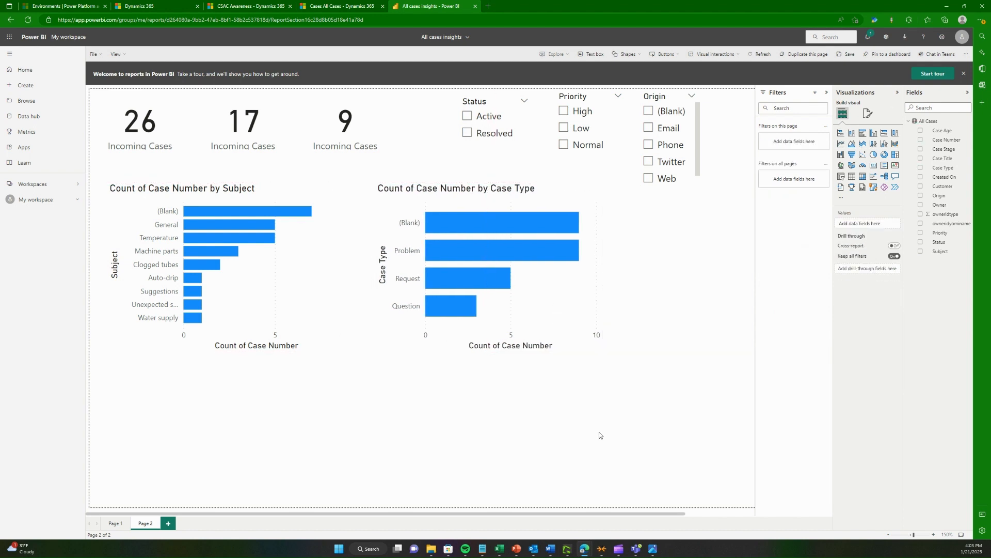
drag(524, 292, 503, 289)
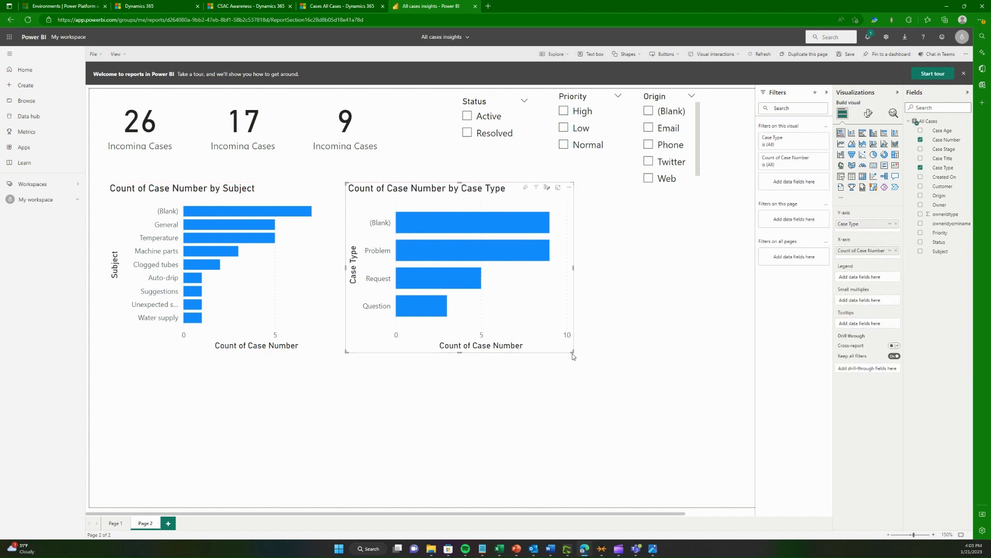
drag(564, 353, 534, 357)
click(543, 420)
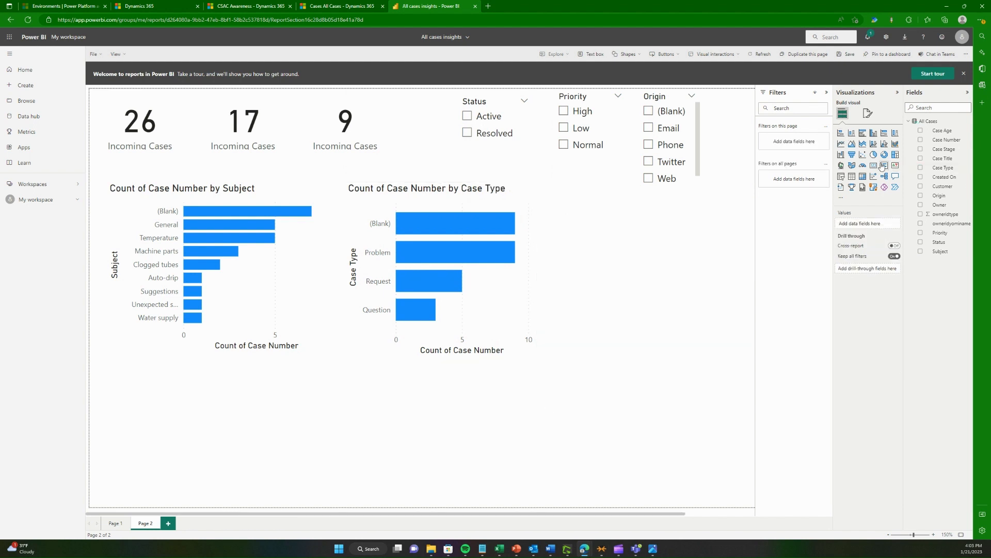
Collapse the Filters pane and place a new stacked bar chart to the right of the Case Type chart.
click(842, 135)
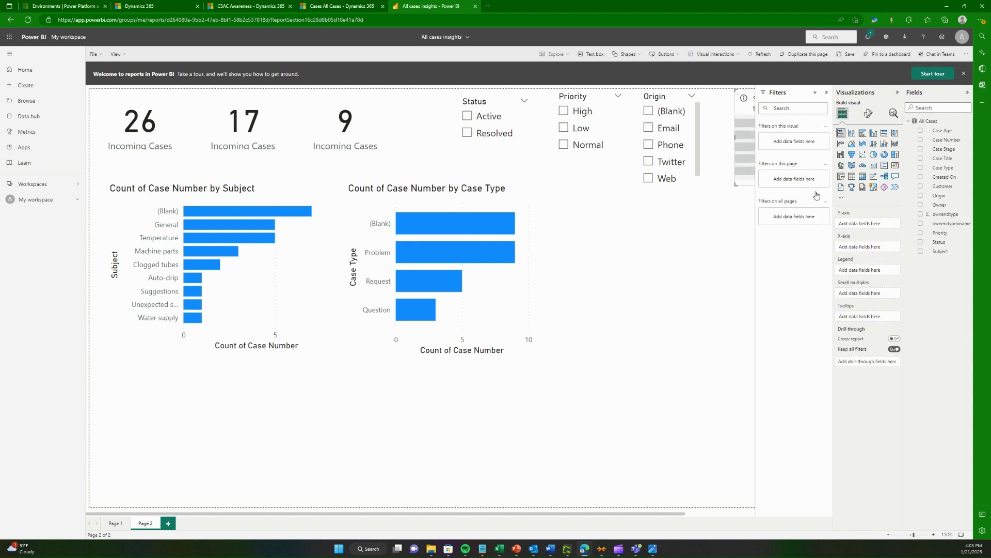
click(827, 92)
click(842, 137)
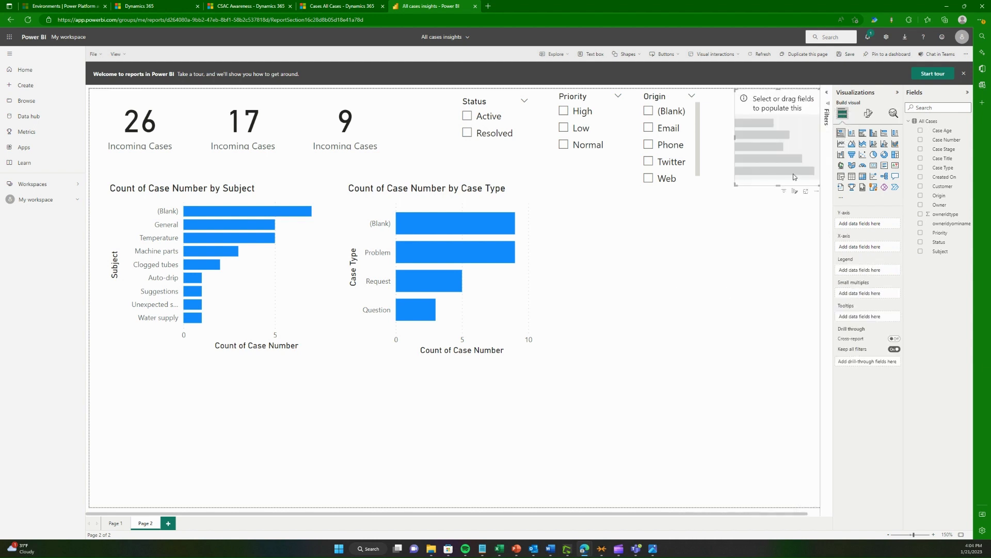
click(841, 135)
drag(310, 408, 792, 250)
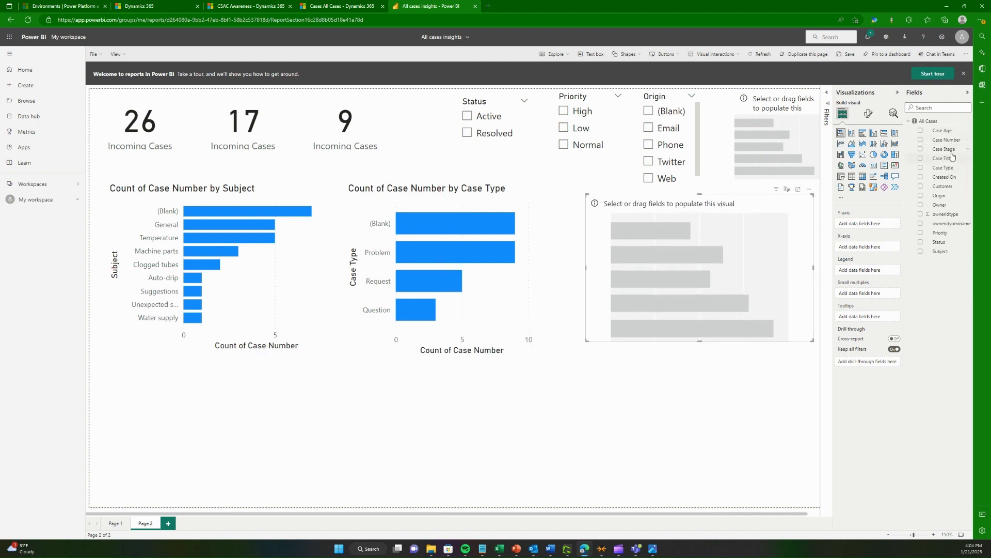
Set the new chart to show count of Case Number on the X-axis by Owner on the Y-axis.
drag(944, 140, 715, 319)
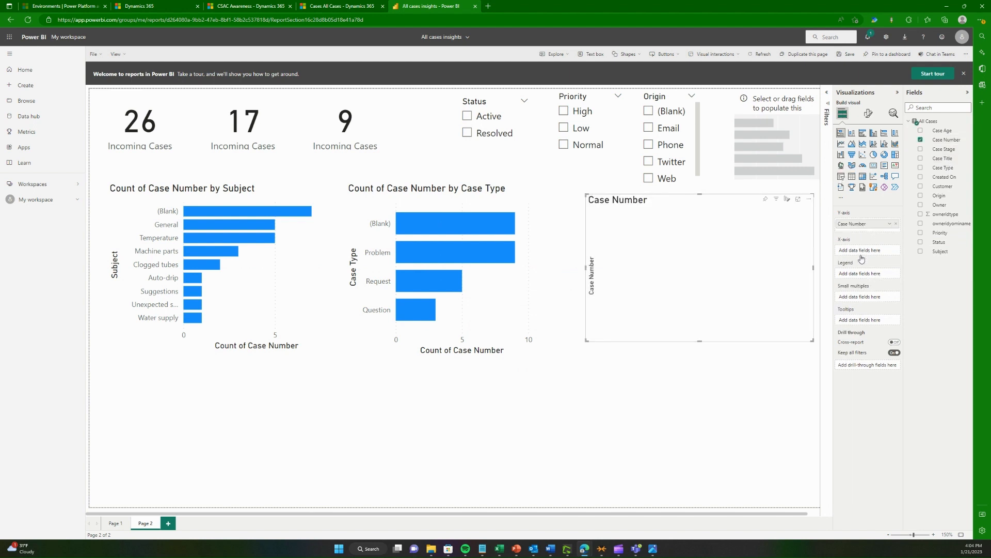
drag(861, 253, 861, 253)
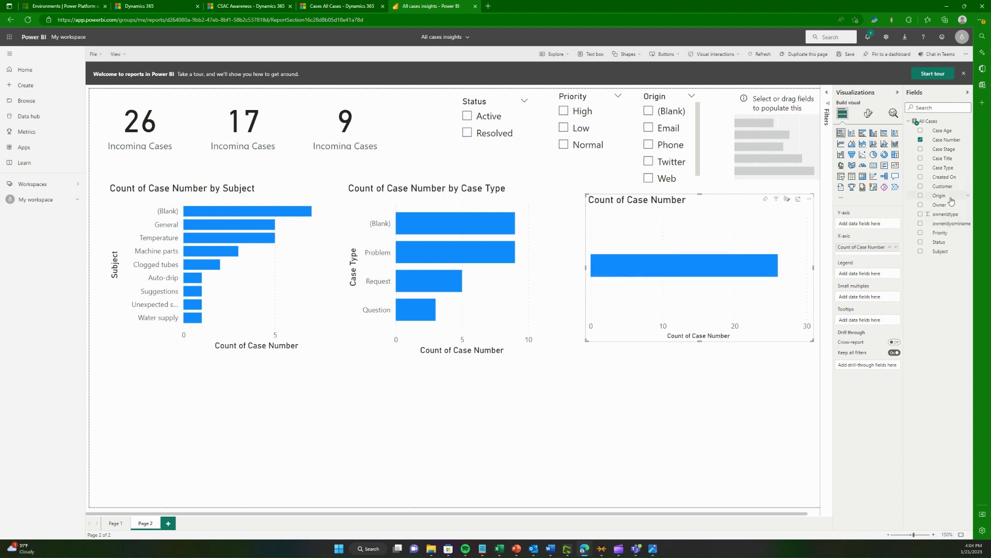
drag(943, 206, 857, 224)
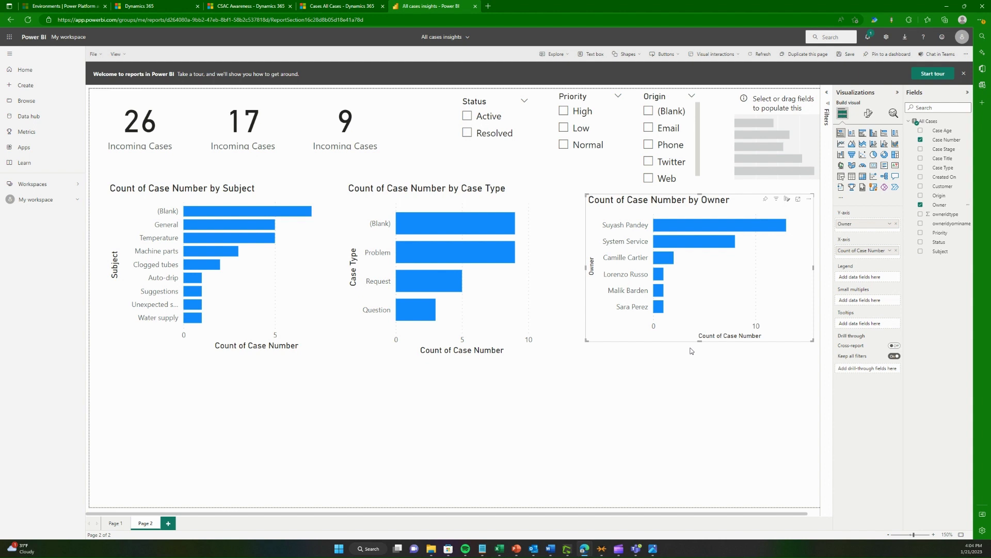
click(594, 445)
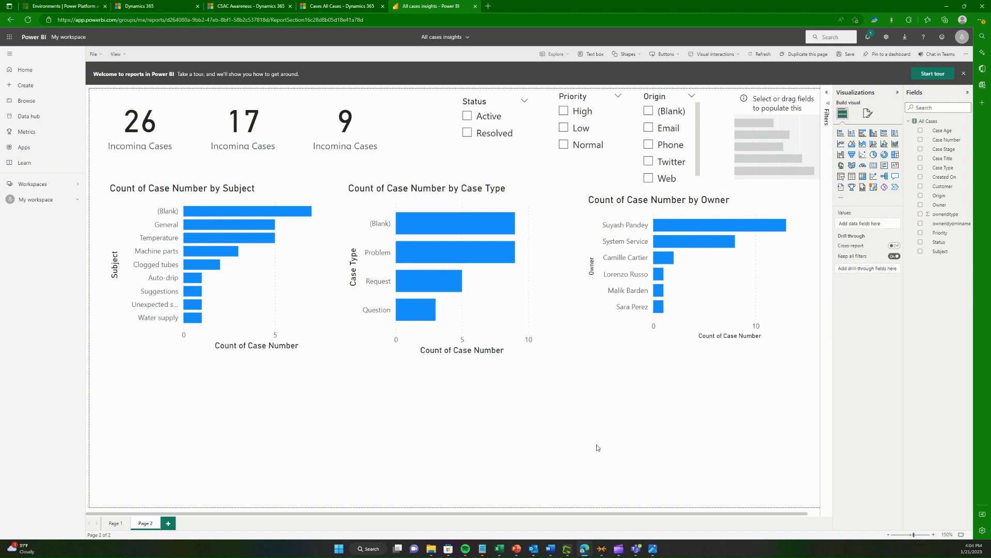
Save the report and switch it to reading view.
key(ctrl+s)
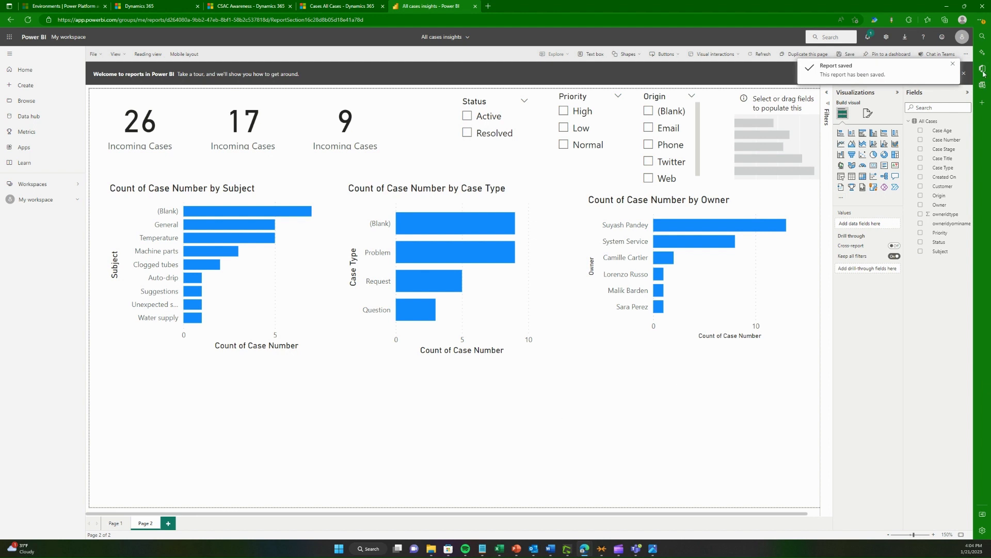
click(953, 65)
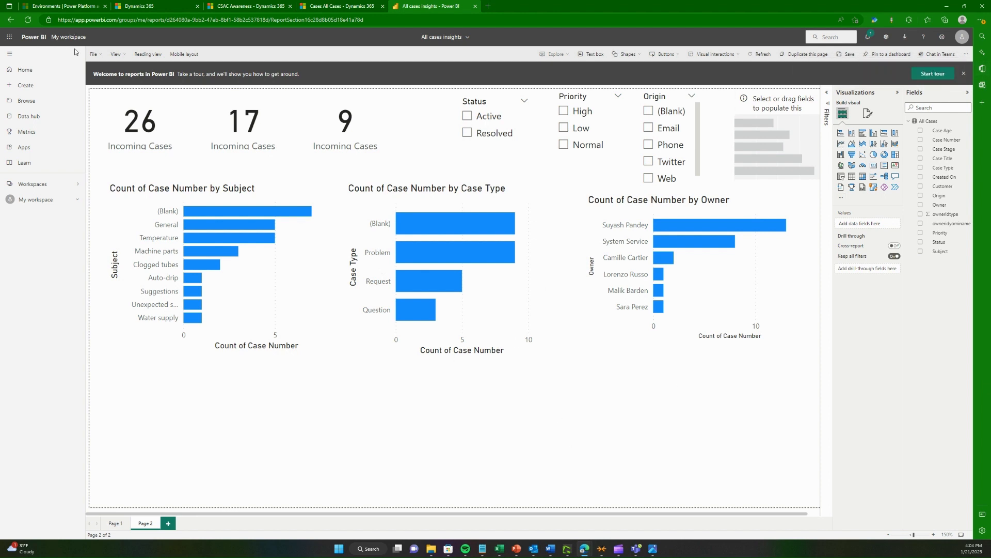
click(100, 54)
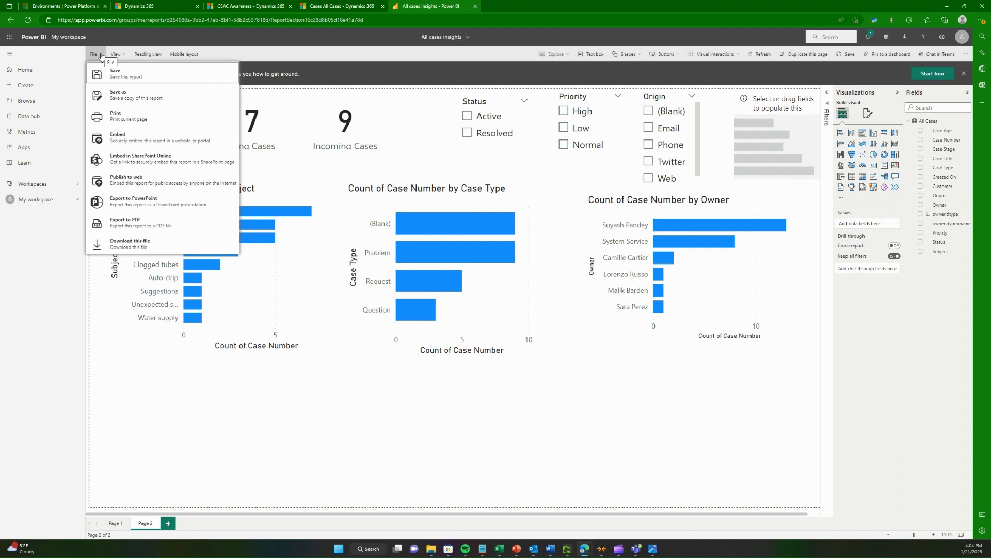
click(126, 54)
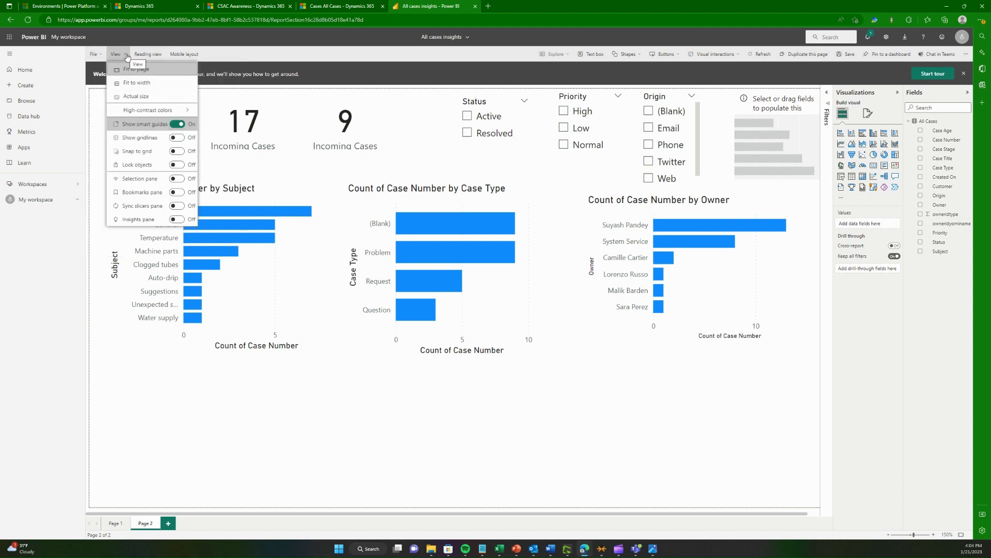
click(147, 53)
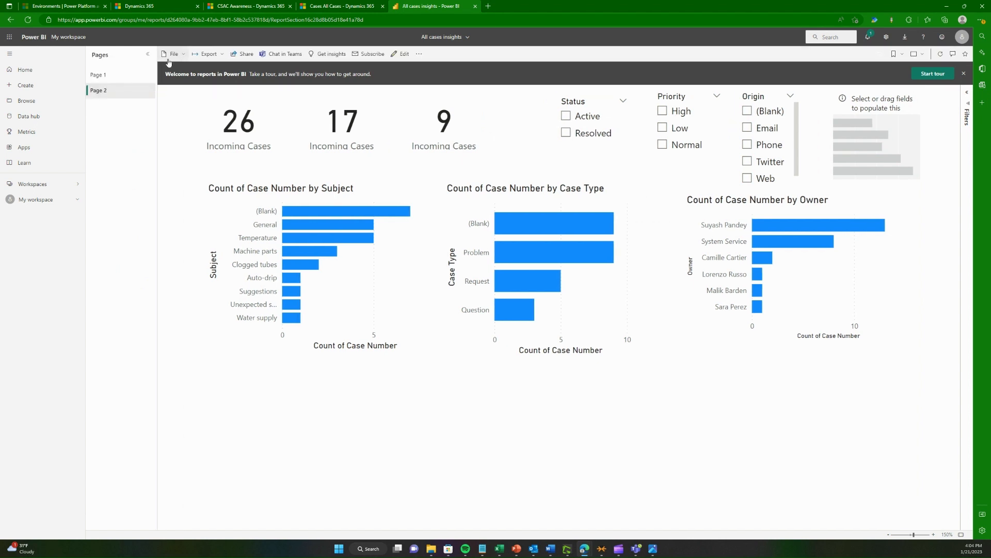
Check the report's link-sharing options without sending, and go to Page 1 and back to Page 2.
click(243, 54)
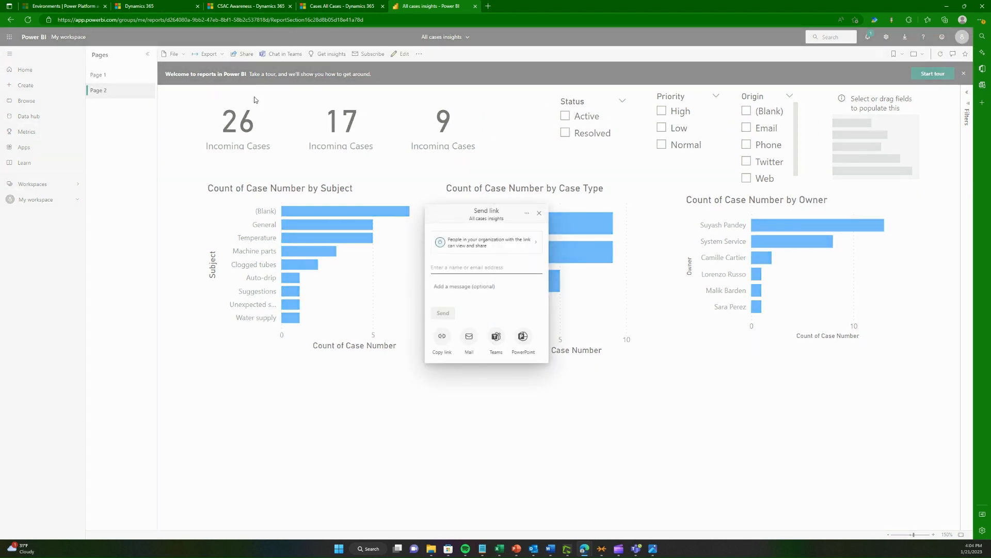
click(539, 213)
click(141, 77)
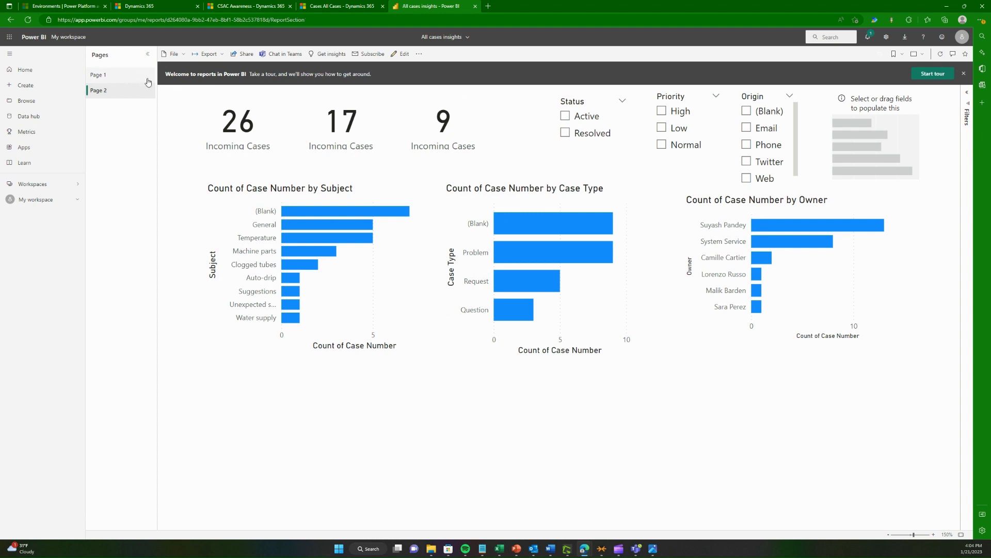
click(122, 91)
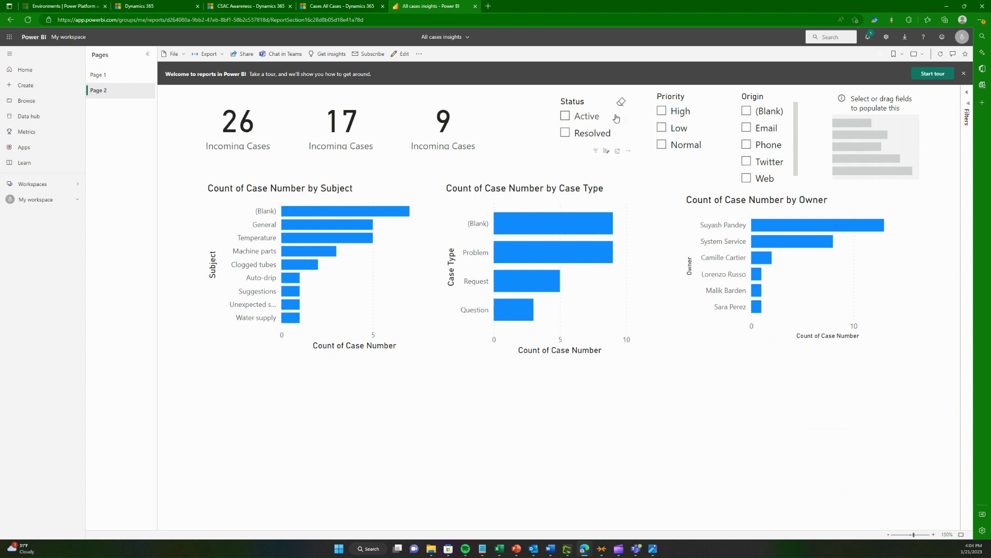
Test the slicers by filtering on Active status, High priority and Twitter origin, clearing the selections again.
click(582, 117)
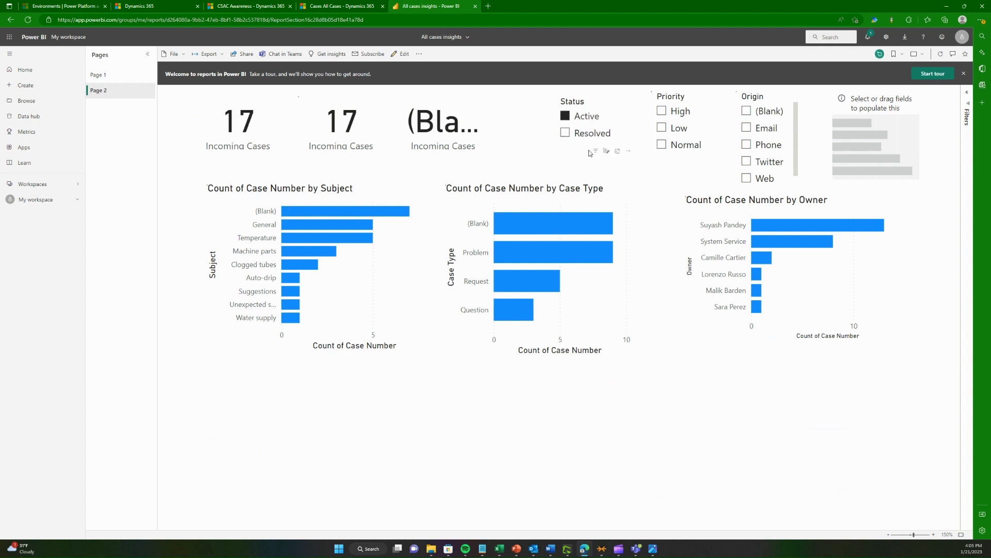
click(588, 119)
click(662, 112)
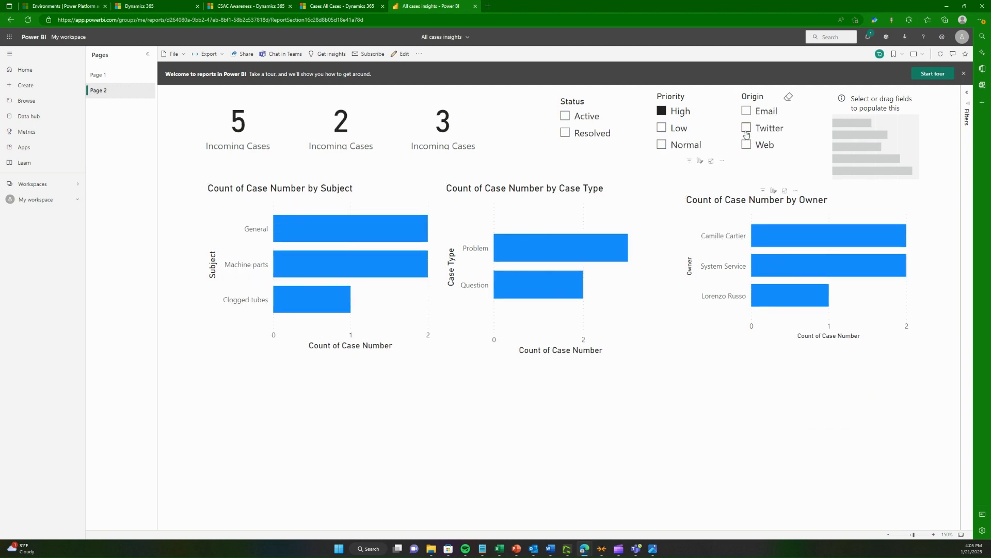
click(746, 127)
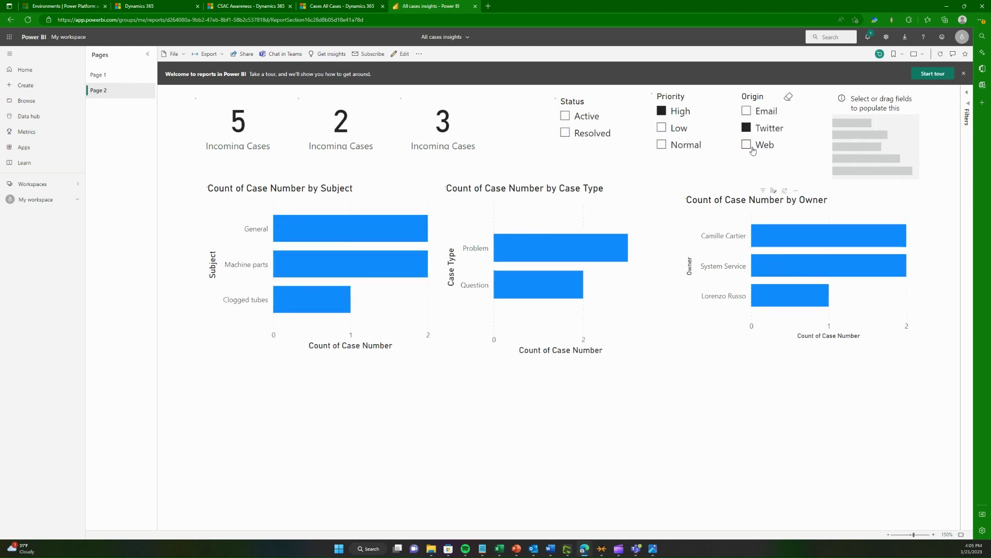
click(662, 111)
click(753, 162)
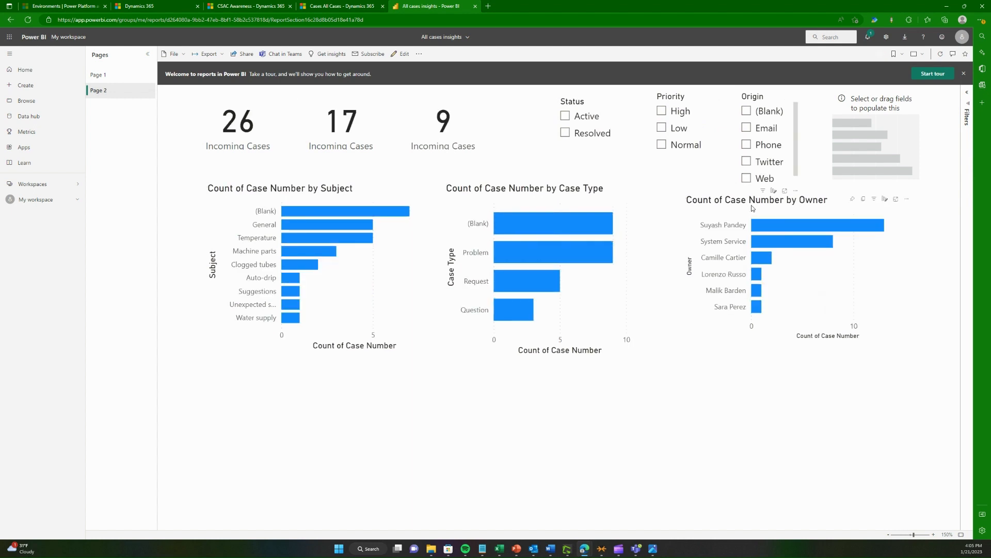